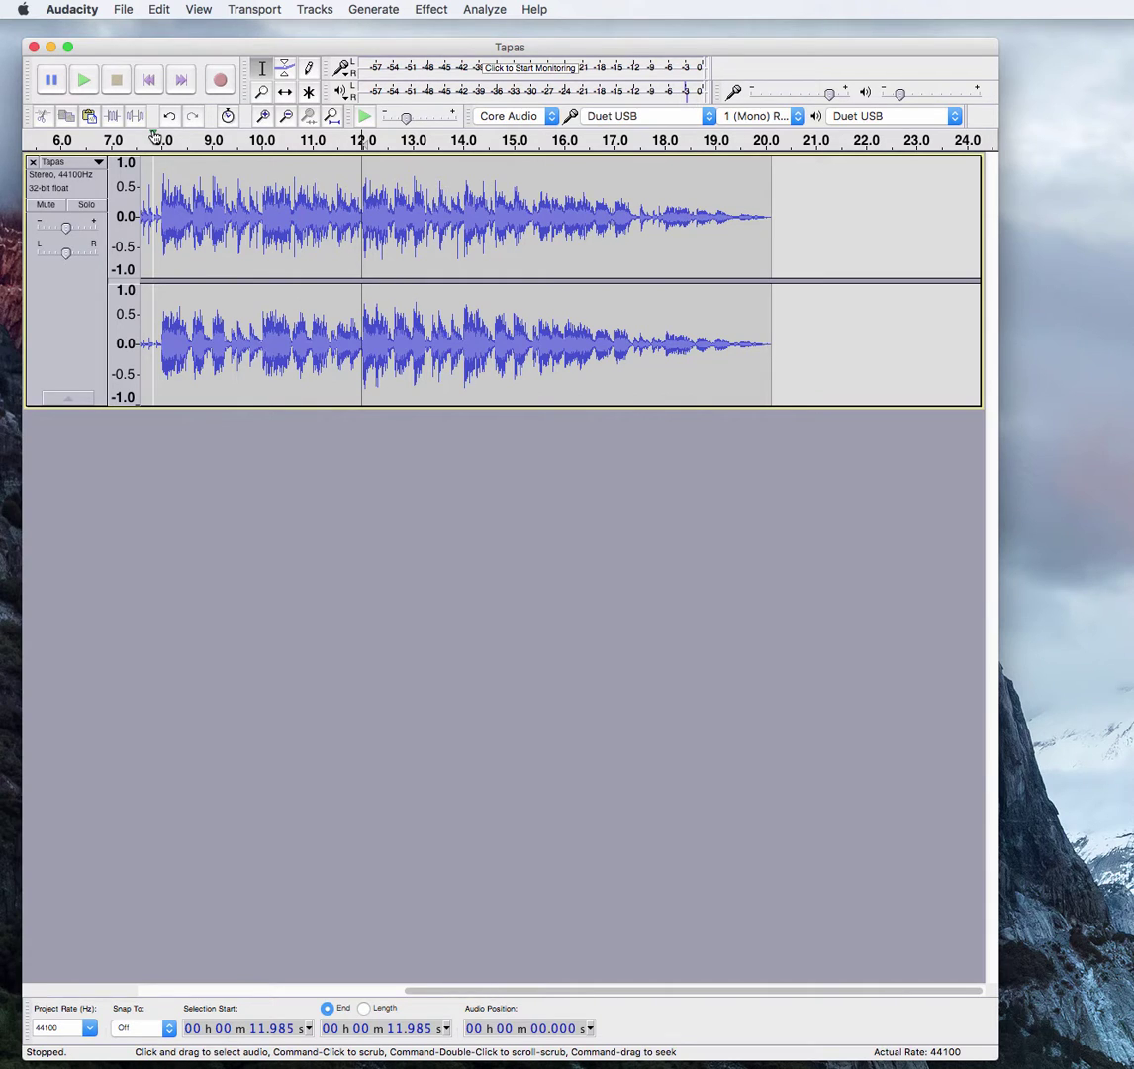
Mute the Tapas music track and record a new mono voice track from the start of the project
left_click(151, 83)
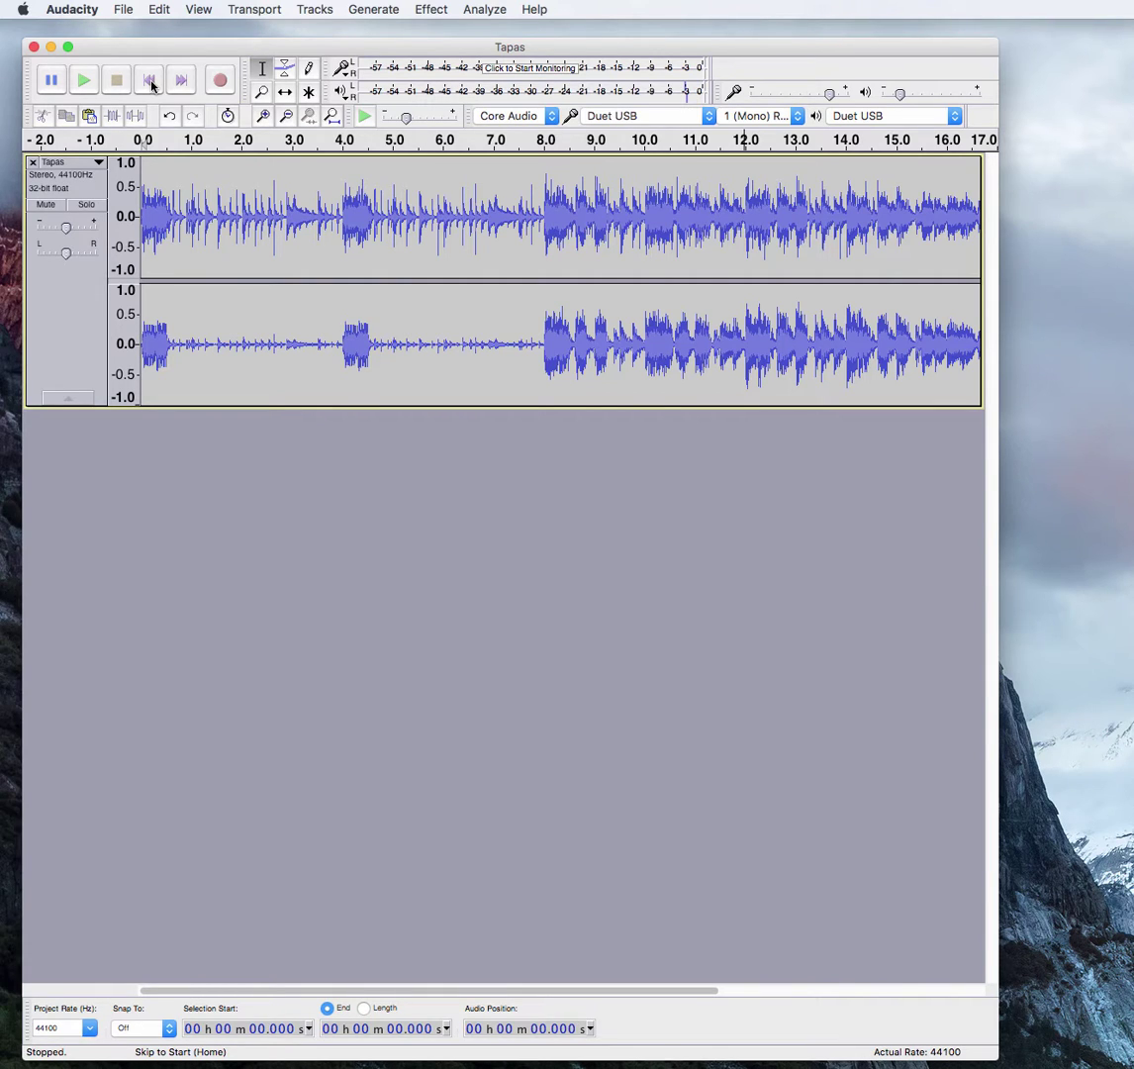
left_click(48, 206)
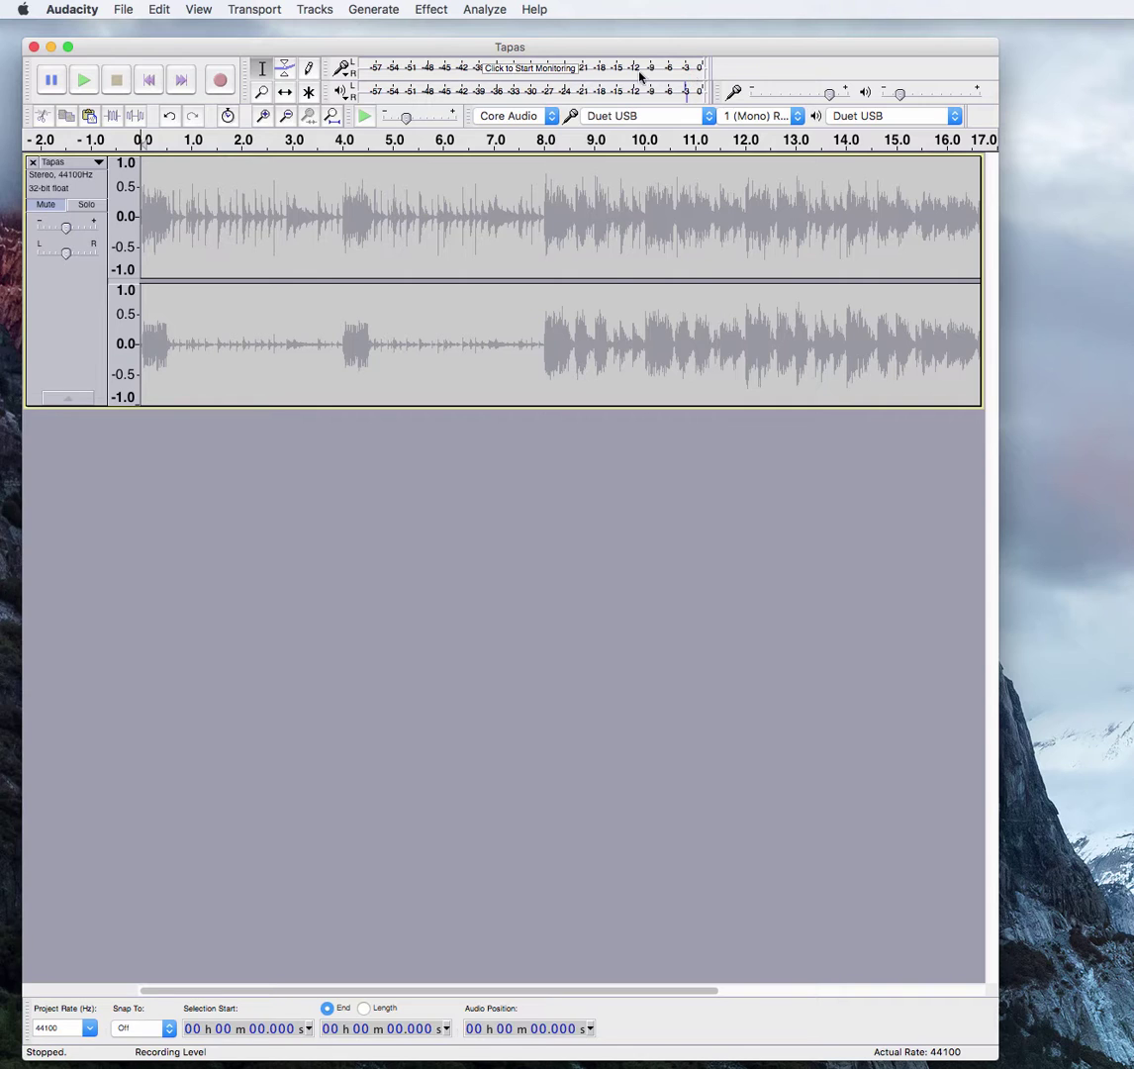
left_click(220, 81)
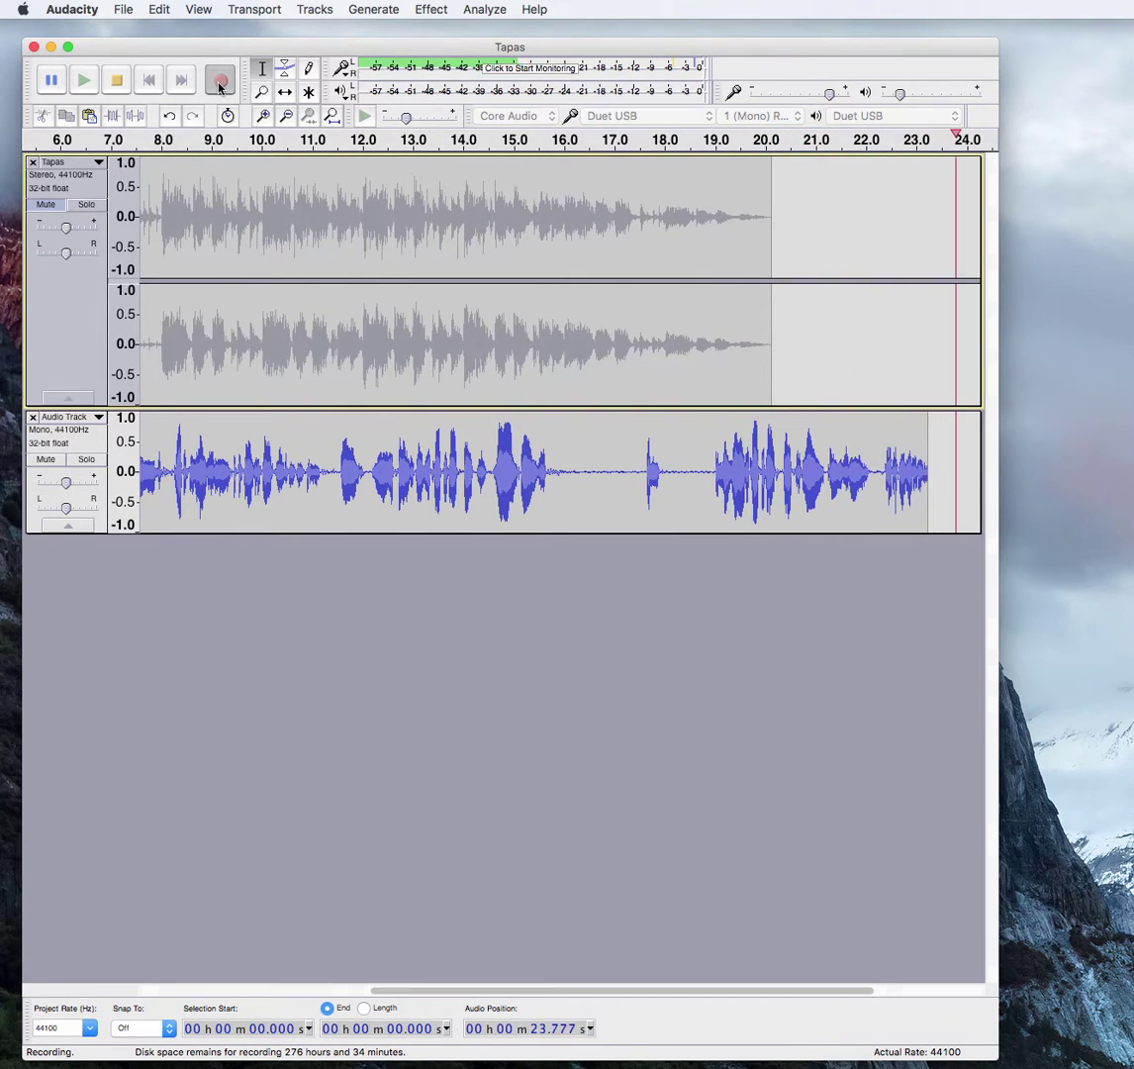
left_click(116, 81)
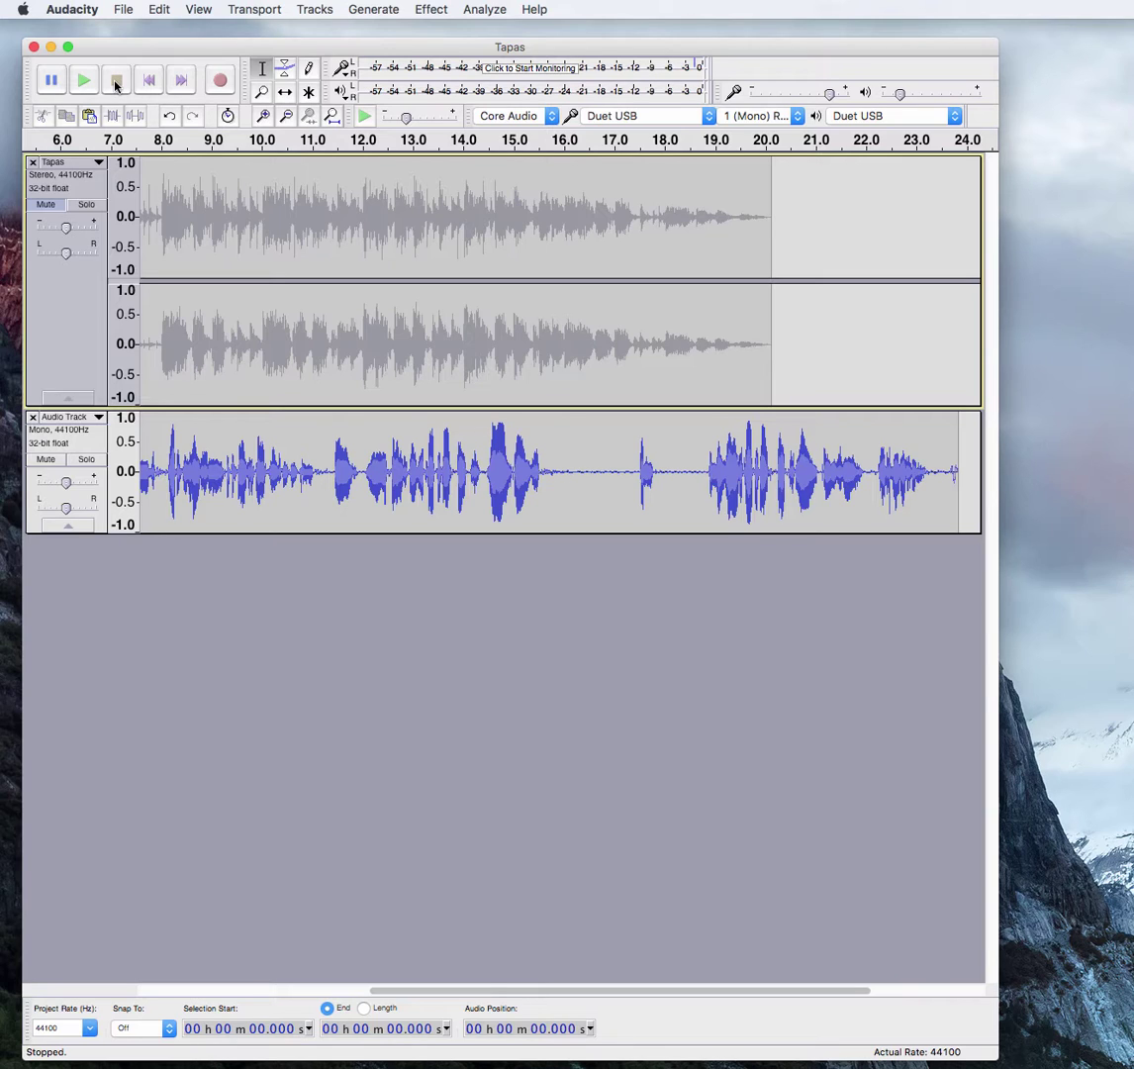
Play back the voice recording from the start and delete its first 0.912 seconds
left_click(150, 80)
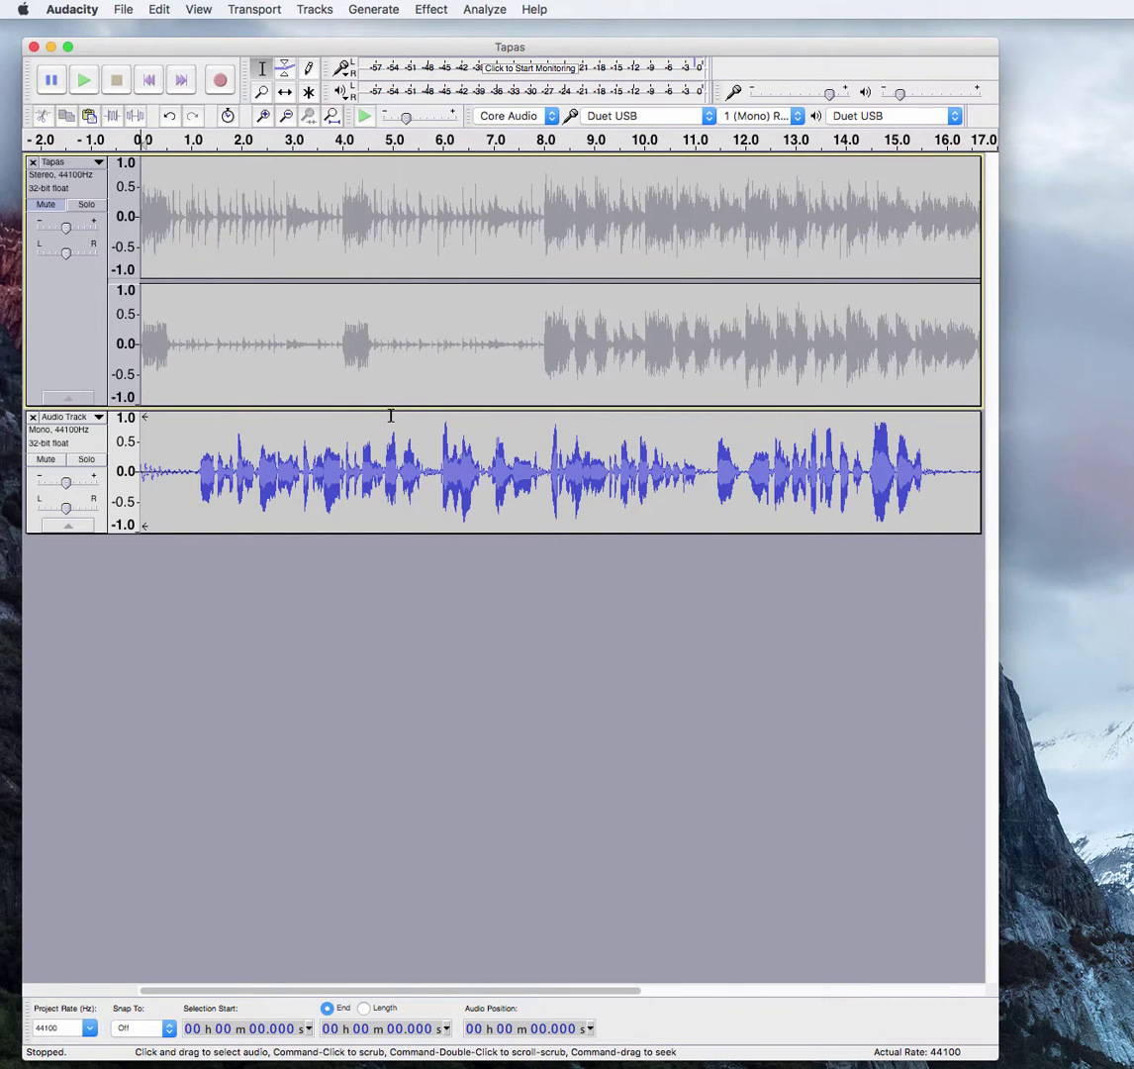
key("space")
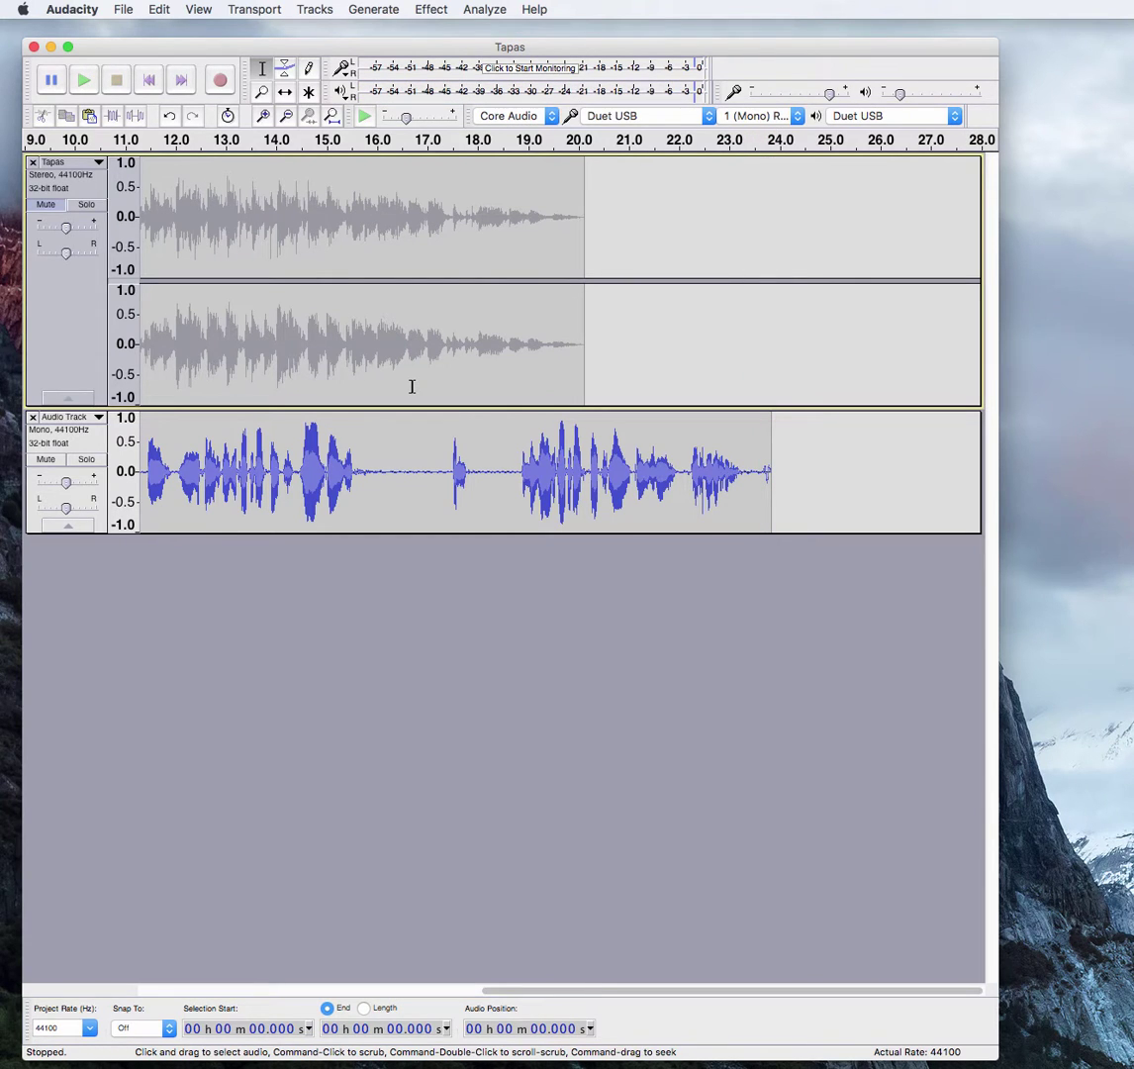
left_click(149, 84)
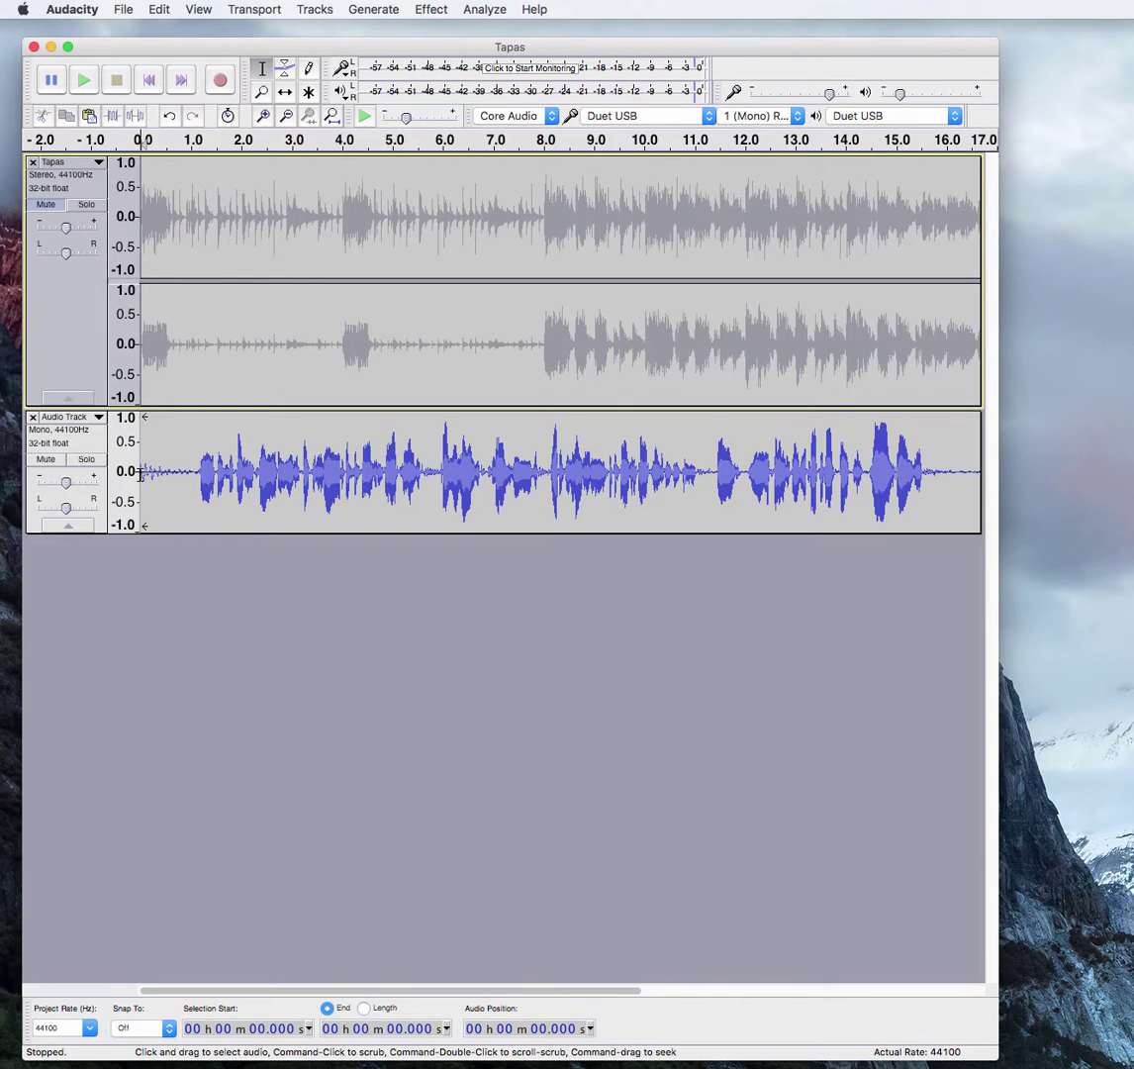
left_click(141, 475)
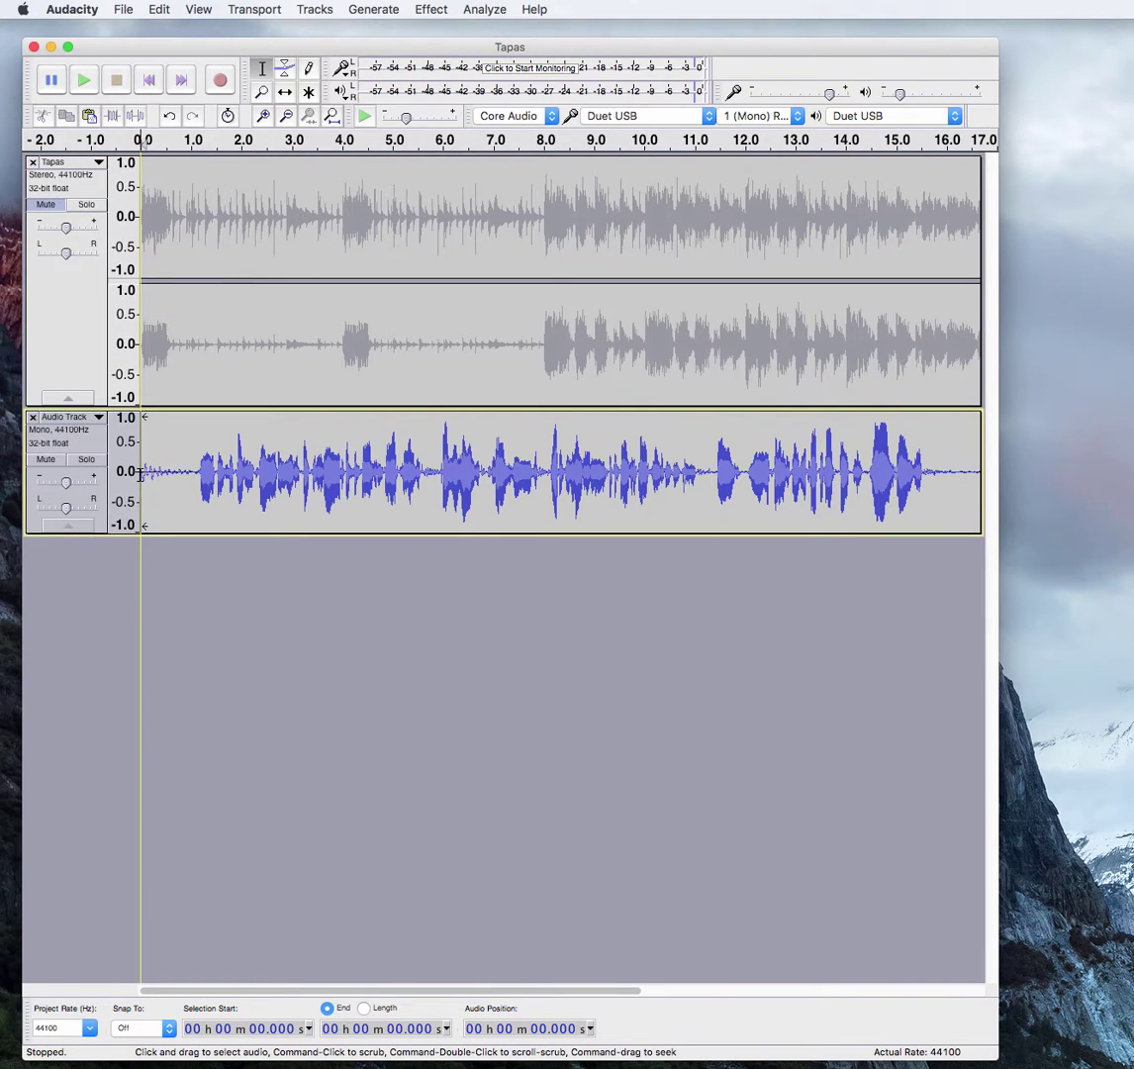
left_click_drag(141, 475, 187, 487)
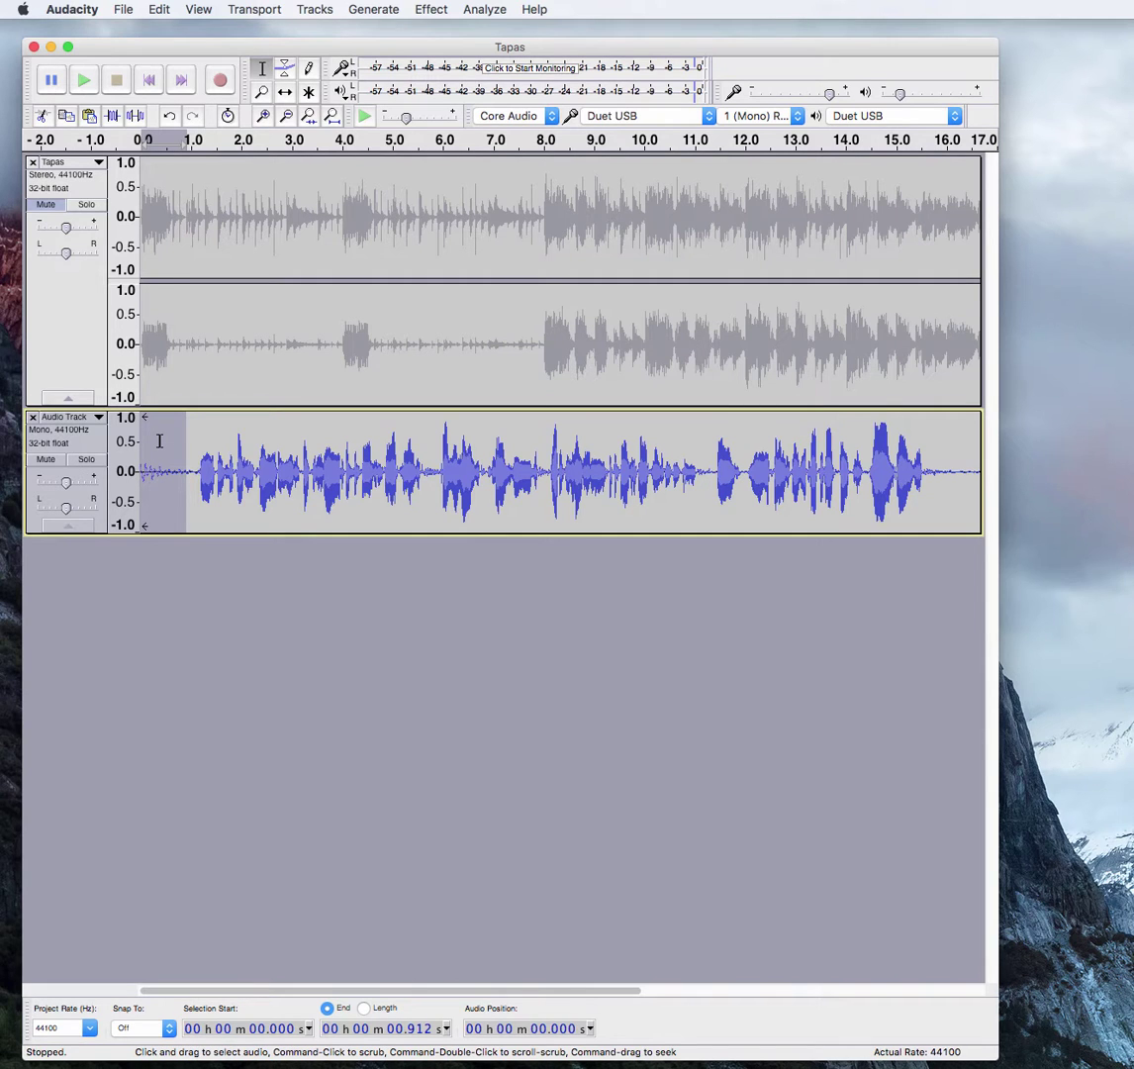
key("Delete")
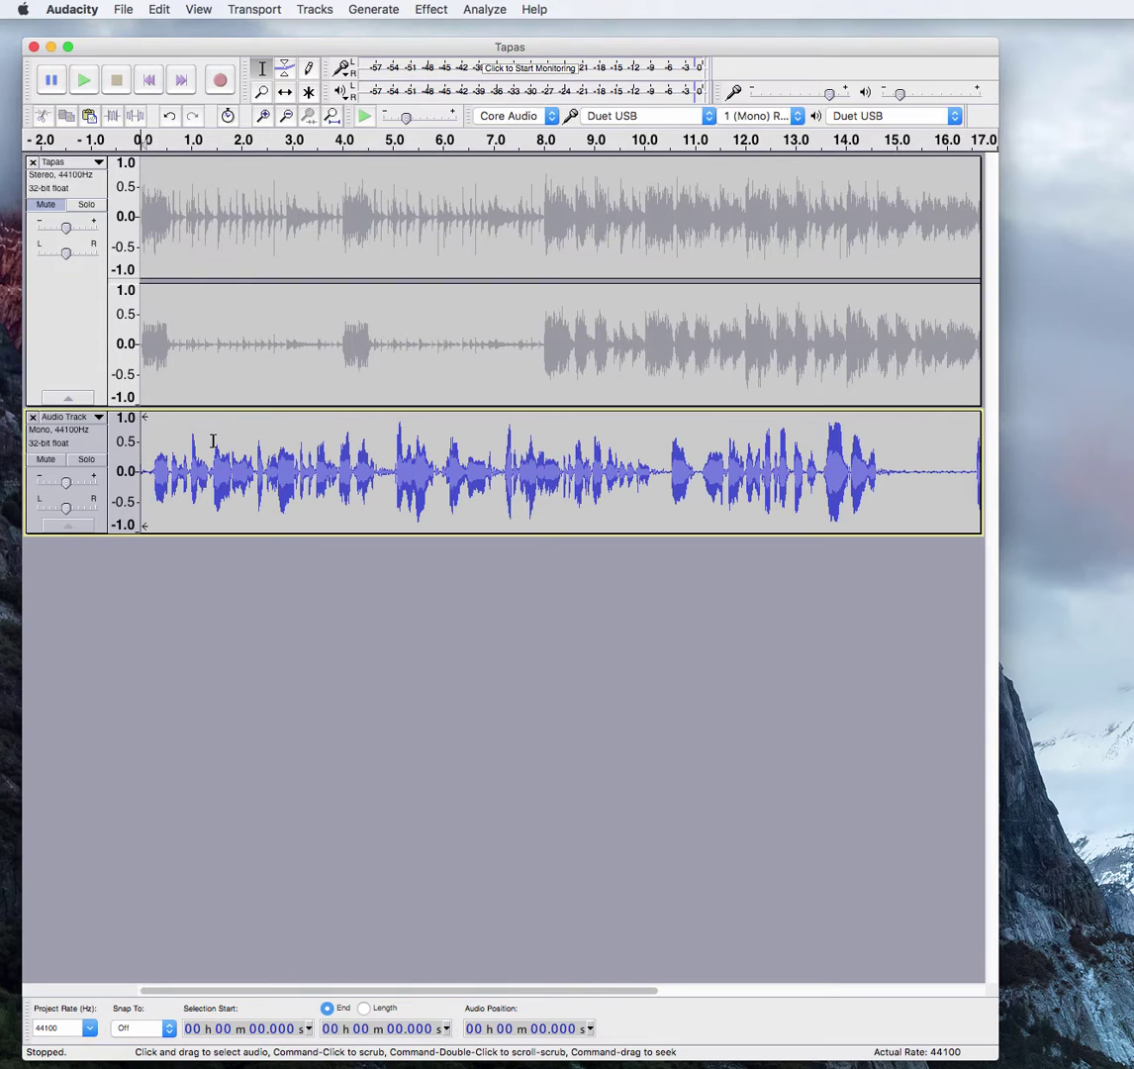
Listen to the voice track from the start, from about 10.5 seconds and from about 11.1 seconds to locate the mistake
key("space")
left_click(667, 429)
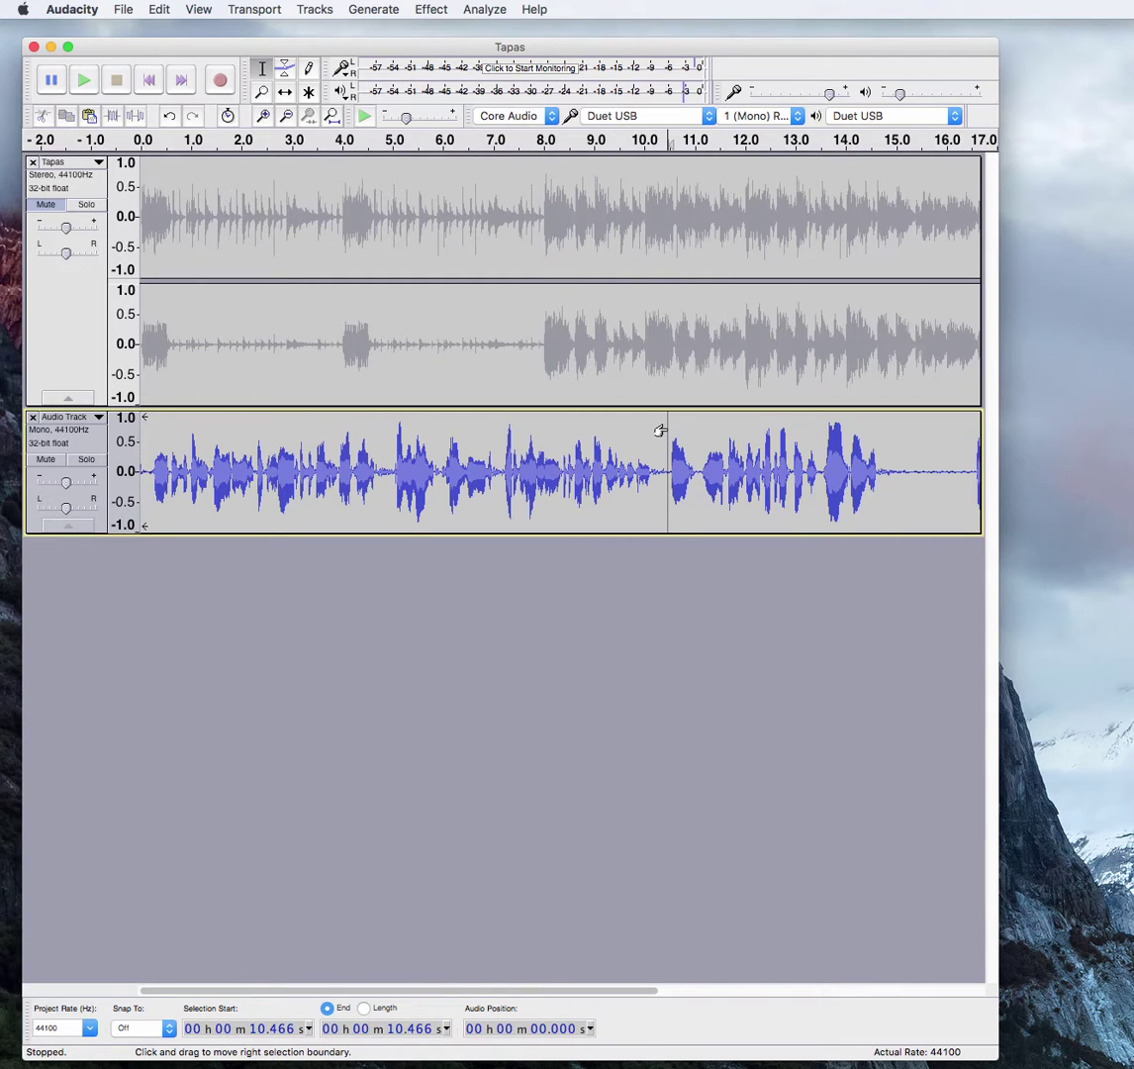
key("space")
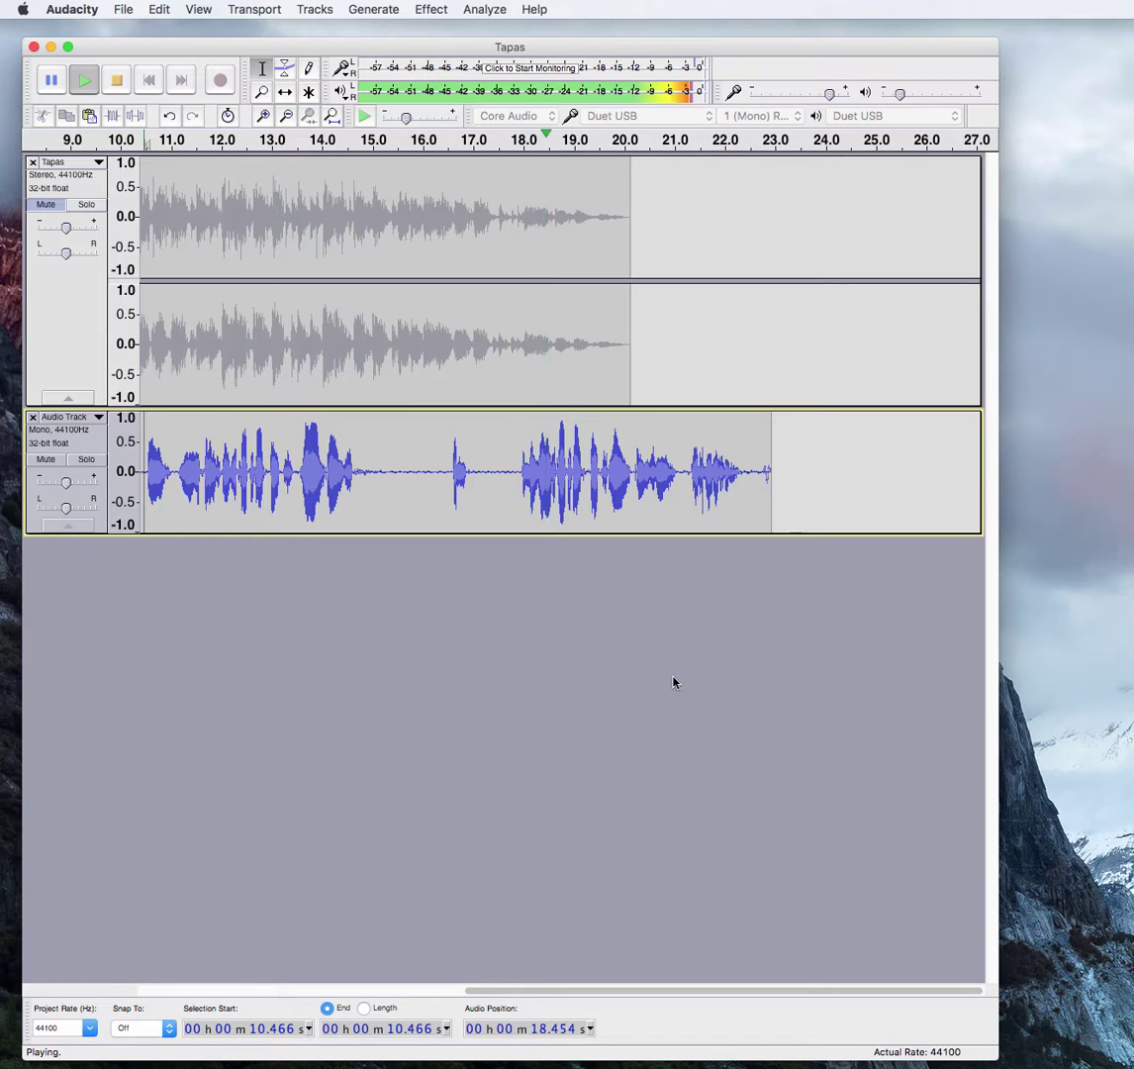
key("space")
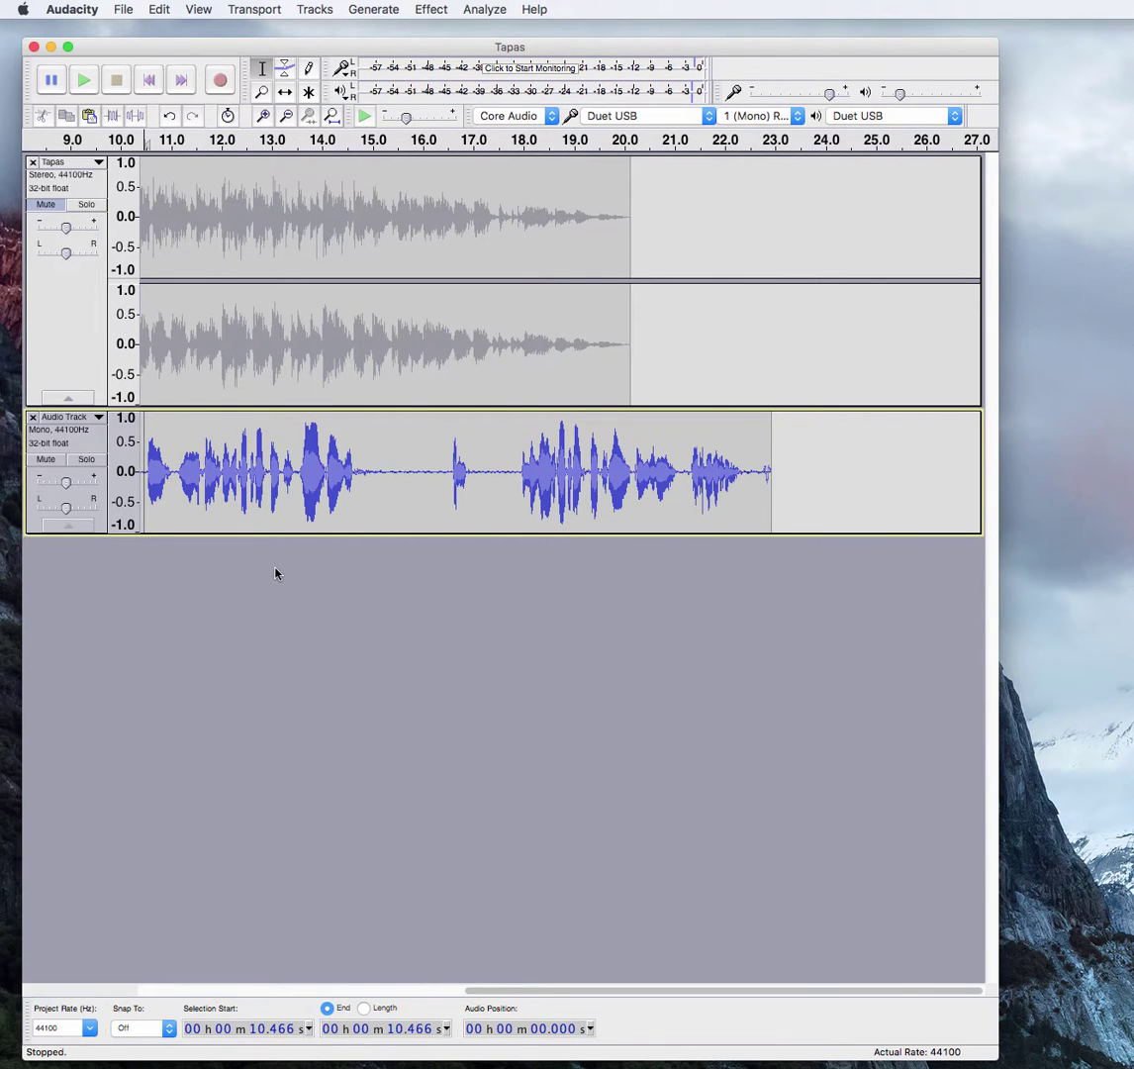
left_click(176, 460)
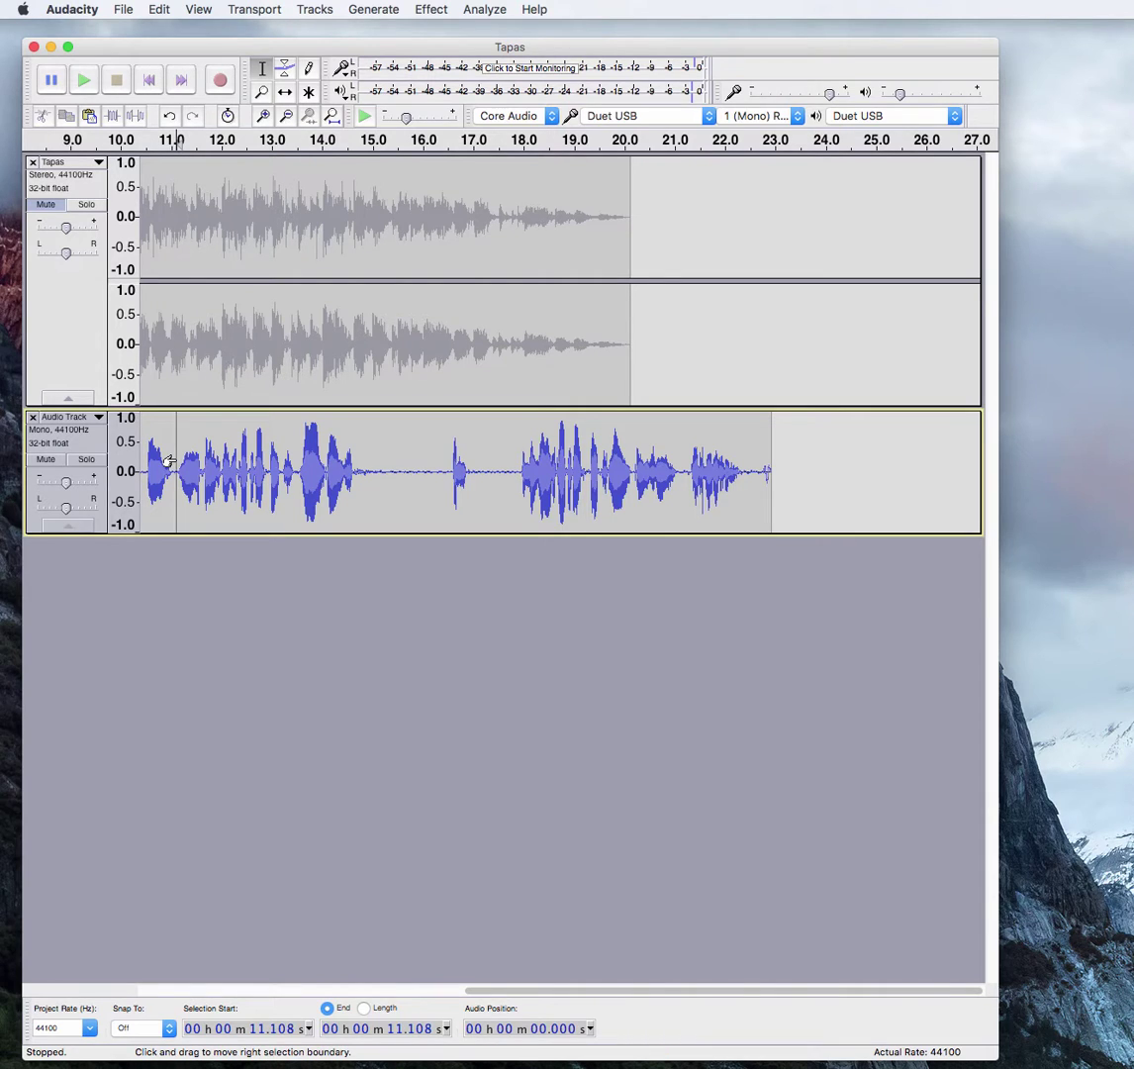
key("space")
key("space")
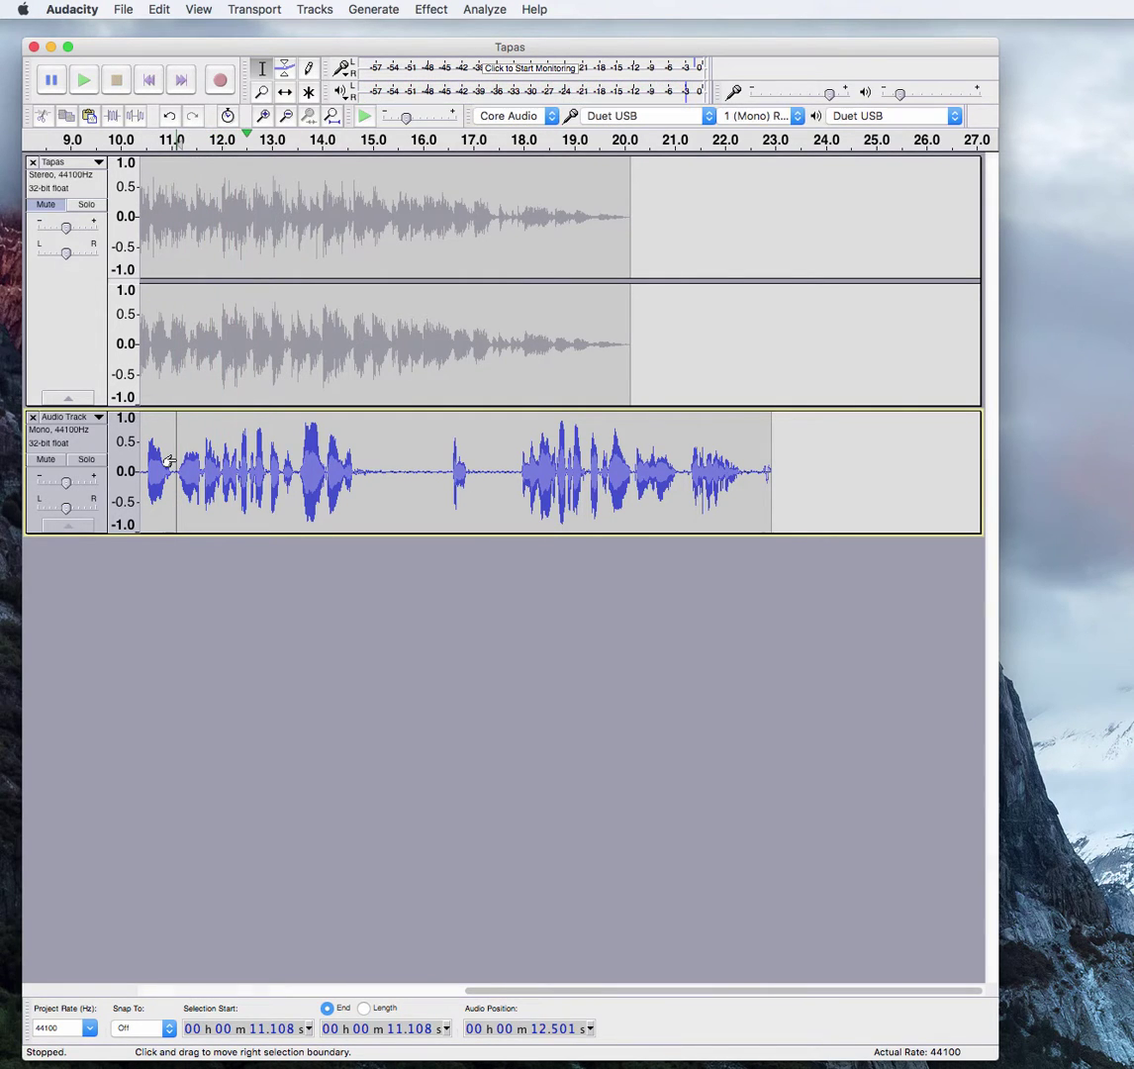
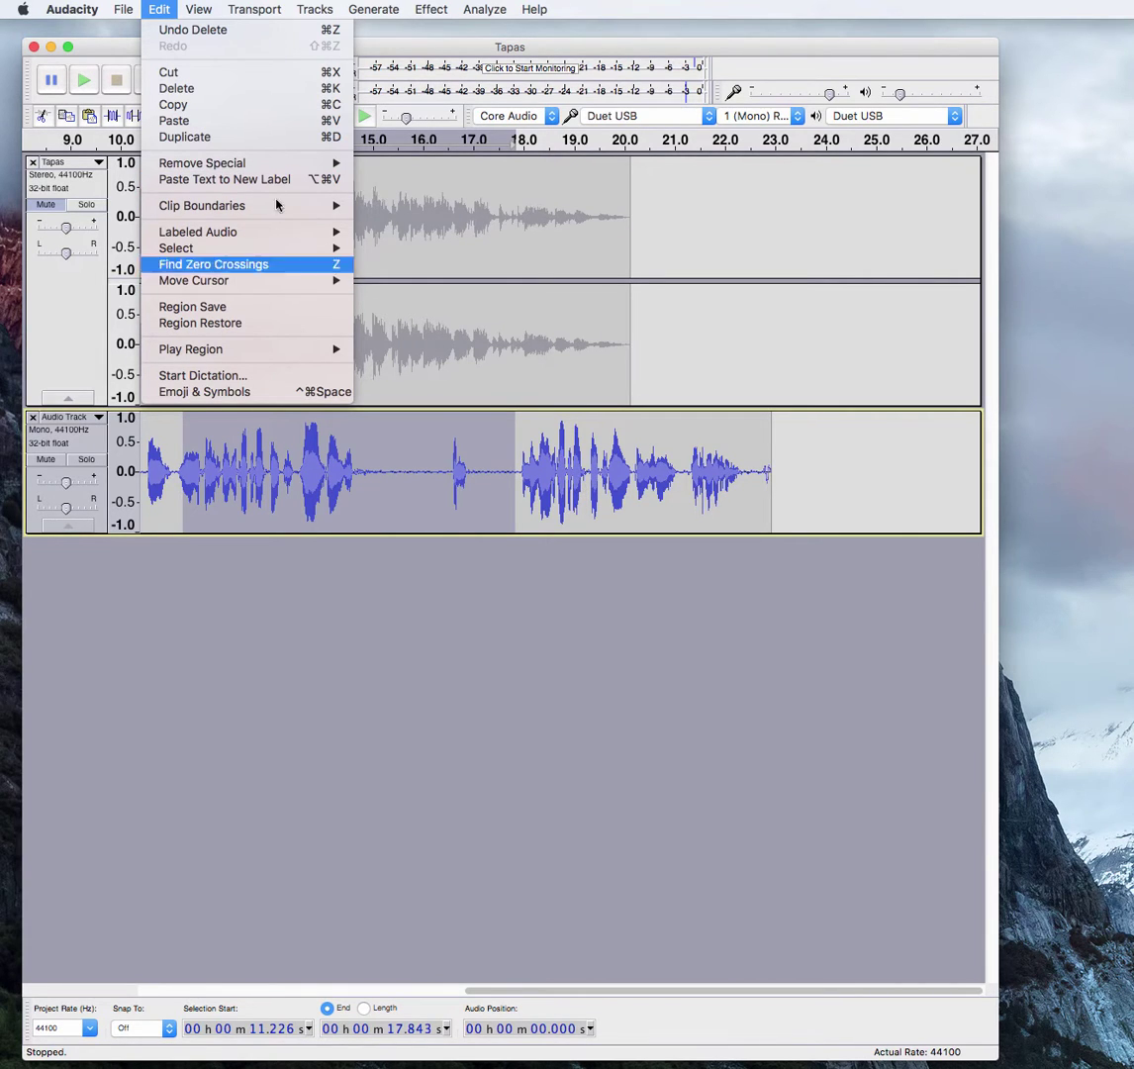
Try deleting the voice audio between 11.226 and 17.843 seconds, and undo the deletion
left_click(203, 88)
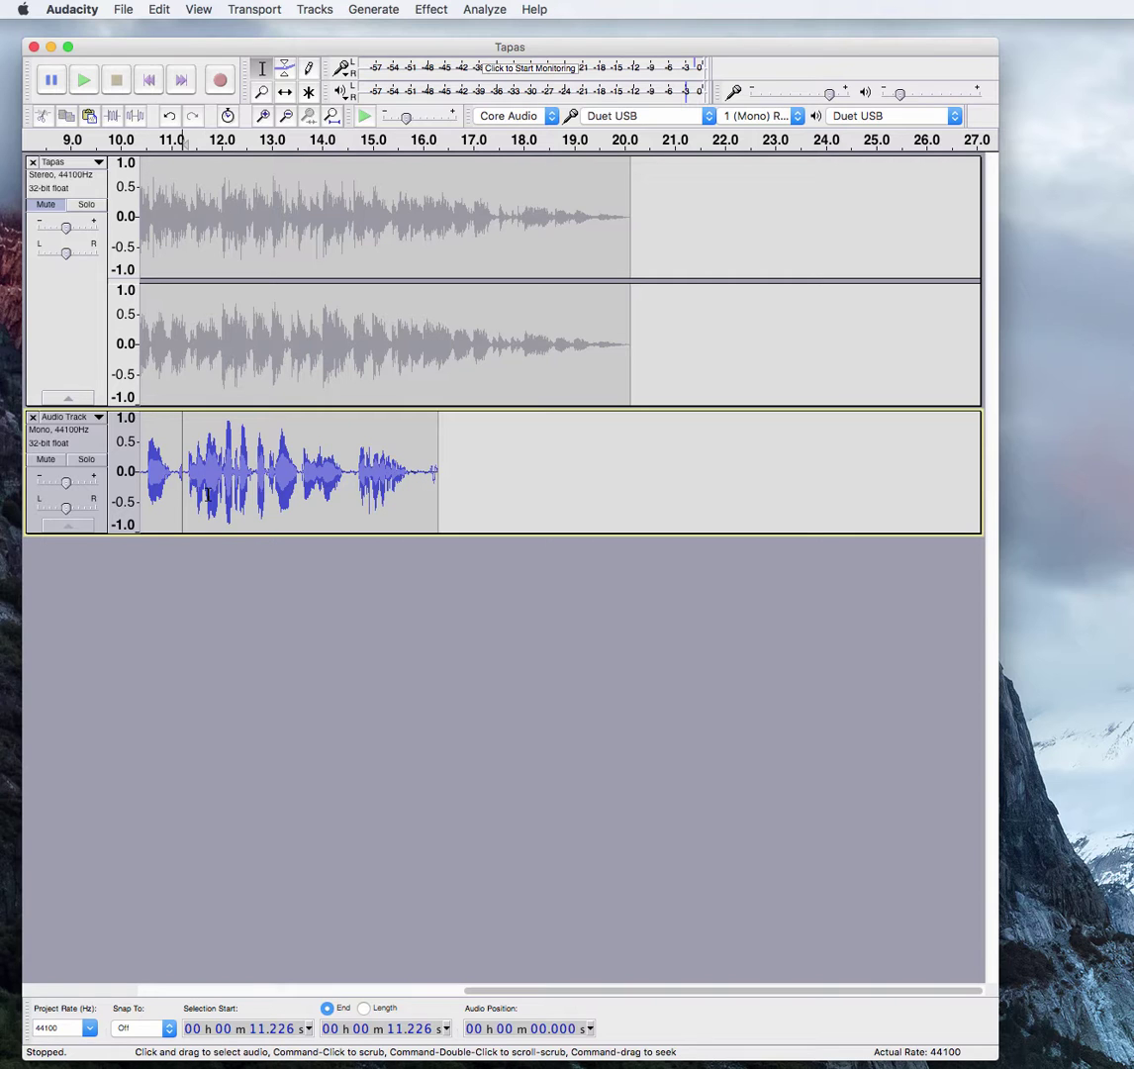
key("super+v")
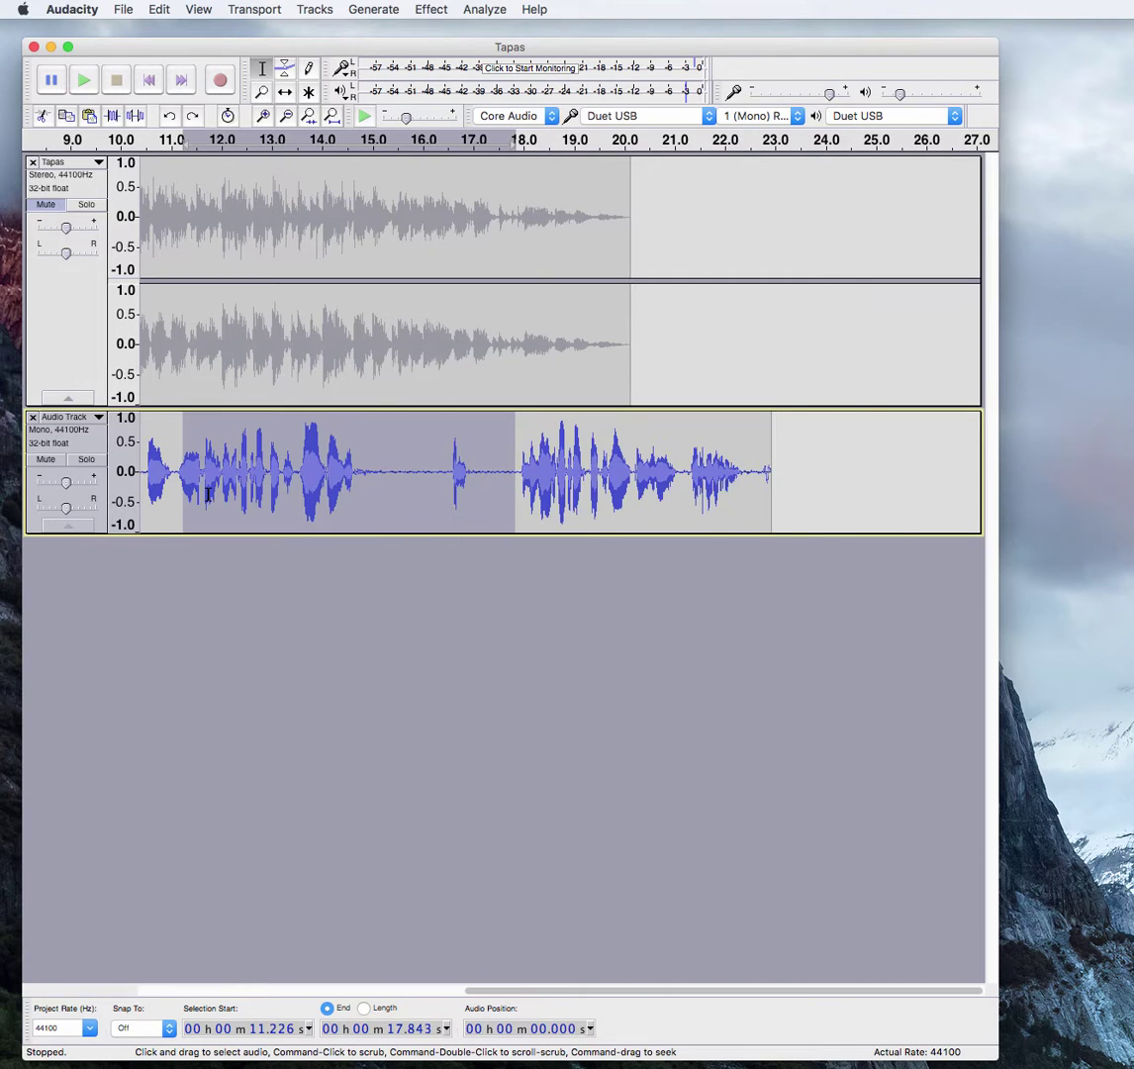
left_click(521, 492)
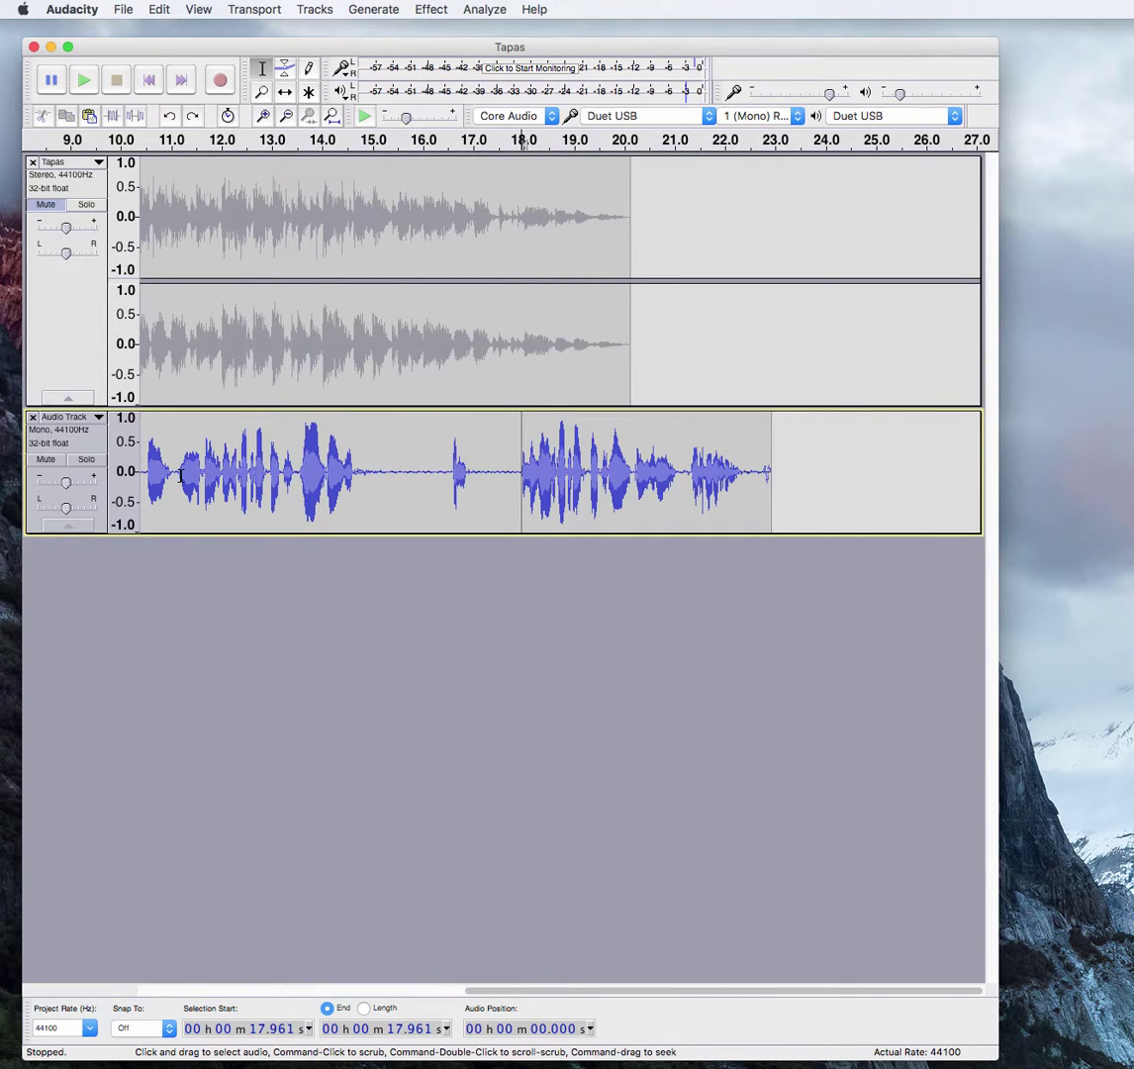
Remove the voice audio from 11.074 to 17.860 seconds with Split Cut, keeping the gap in the track
left_click_drag(173, 475, 515, 479)
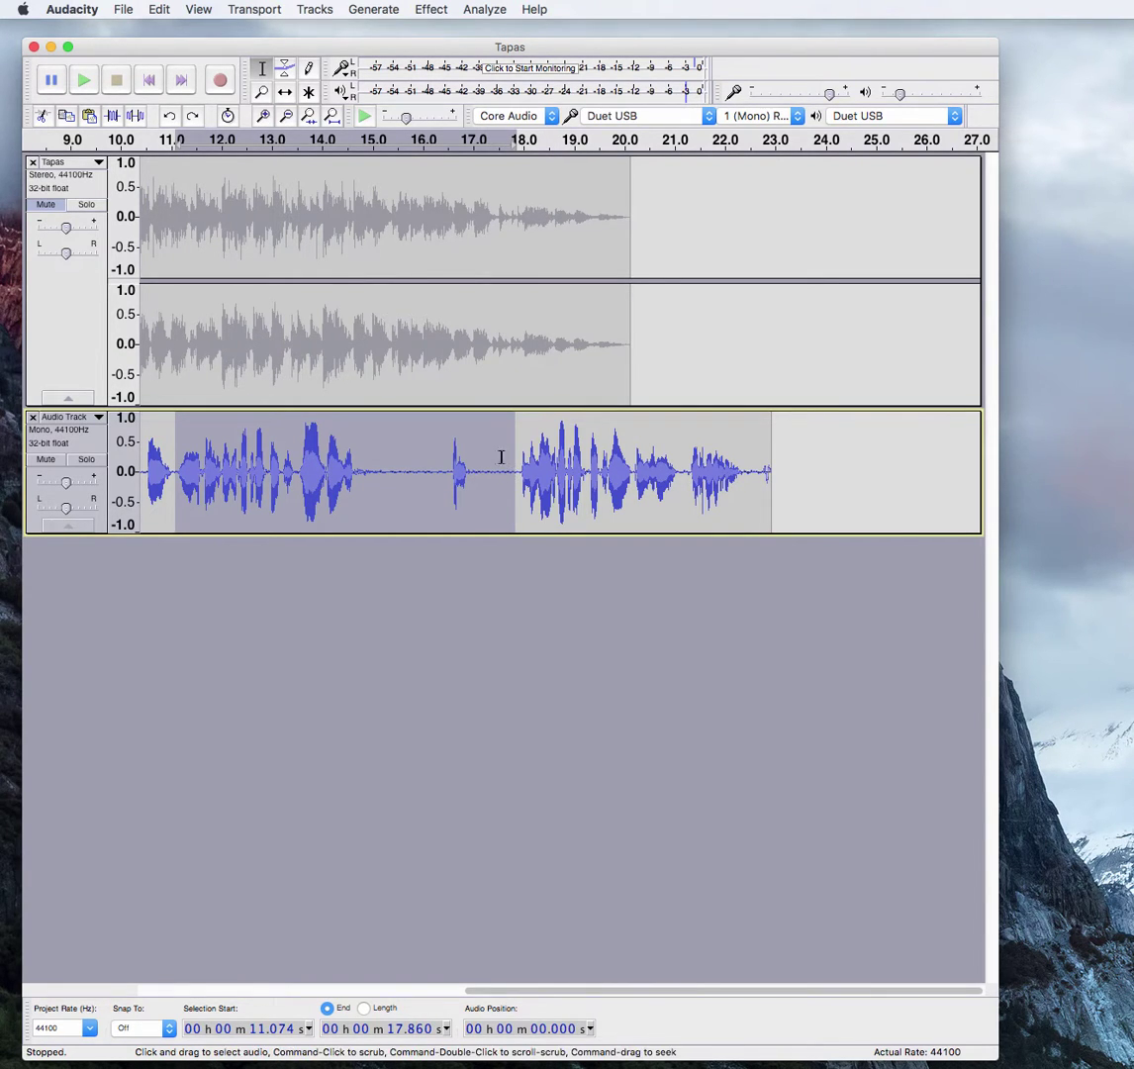
left_click(161, 10)
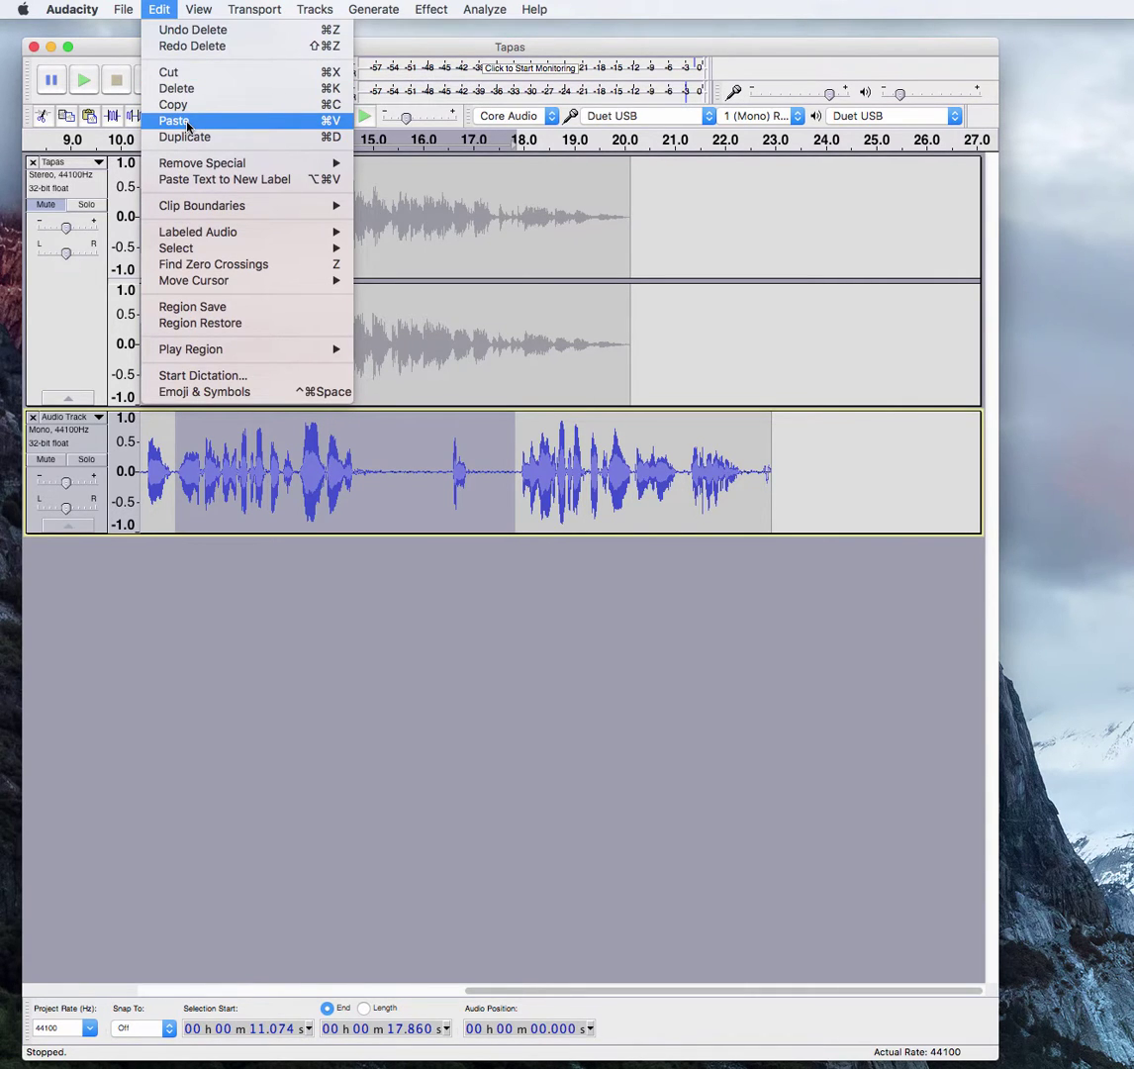
mouse_move(191, 168)
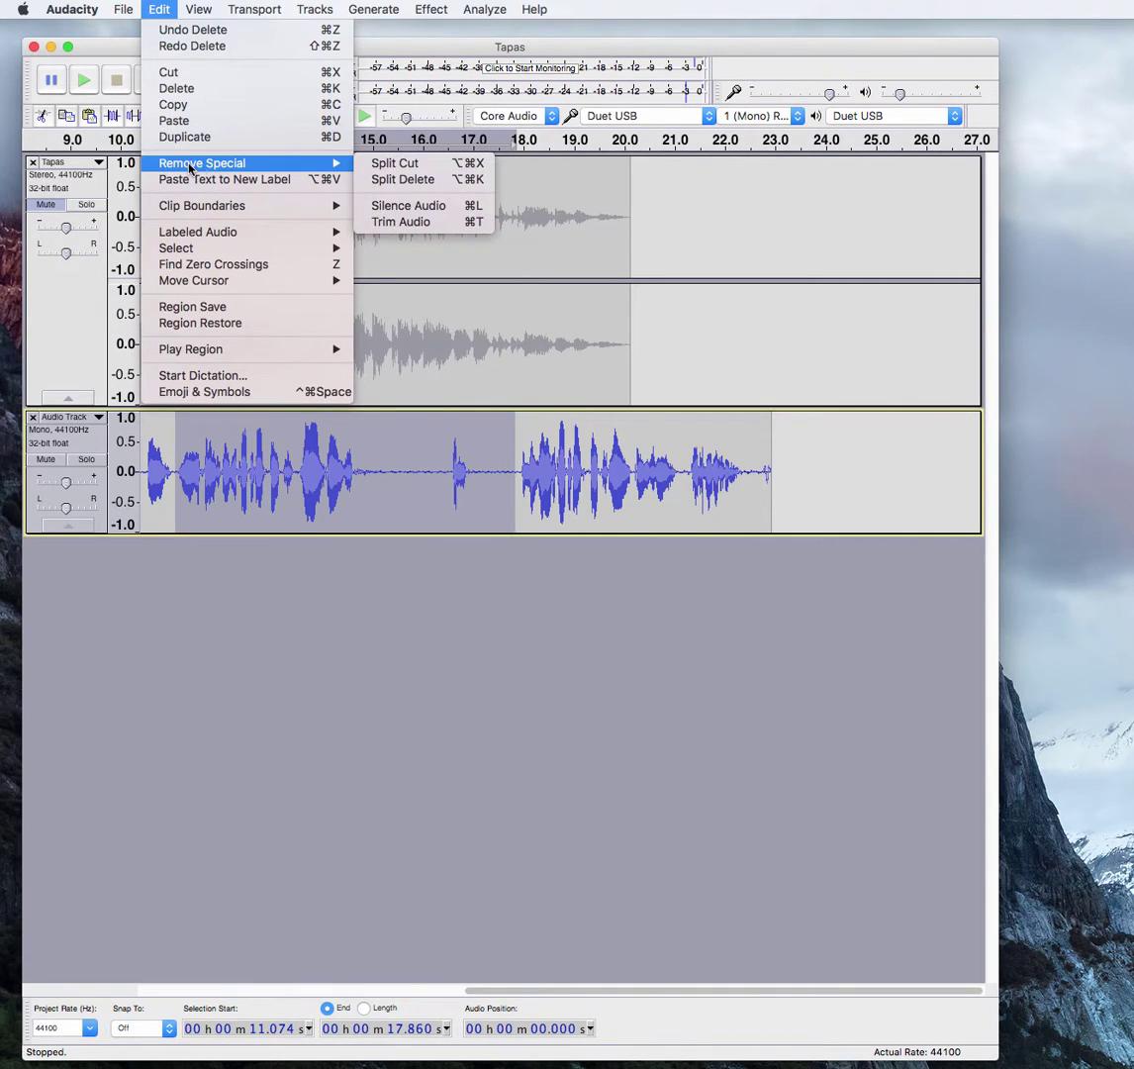
left_click(395, 167)
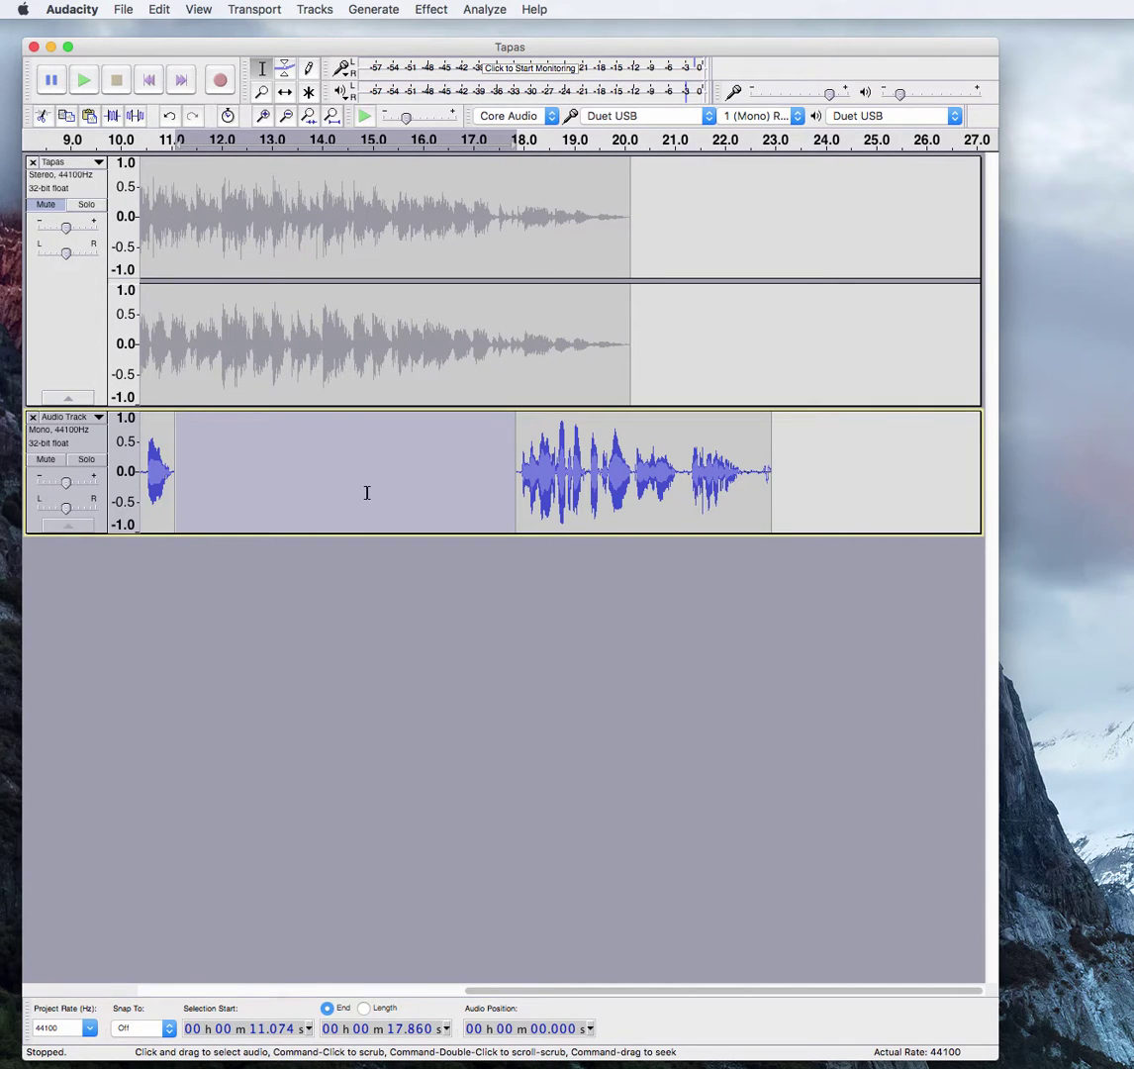
Time-shift the last voice clip earlier to about 11.1 seconds, against the end of the first clip, and return to the Selection tool
key("F5")
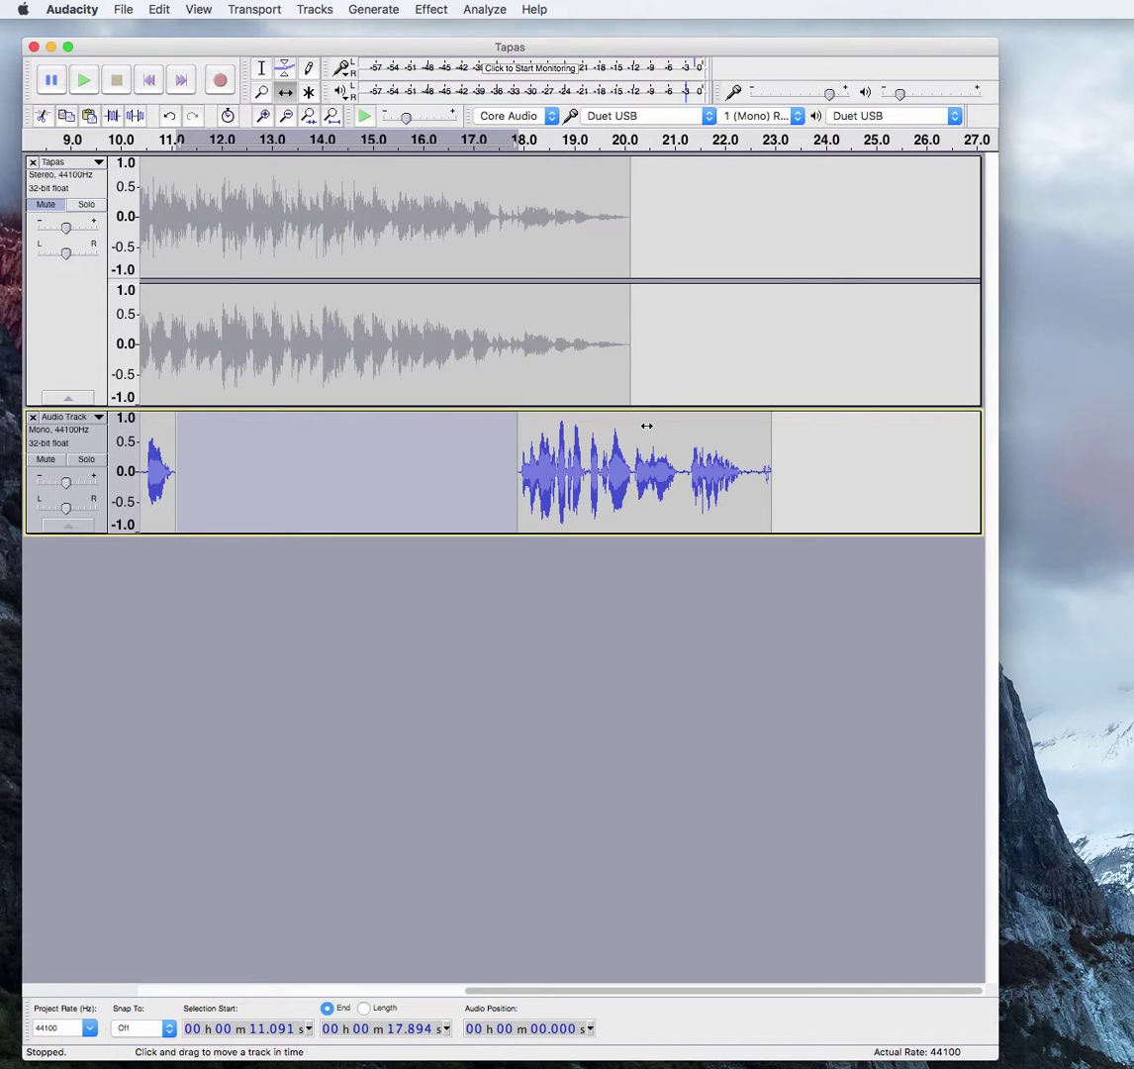
left_click_drag(646, 426, 301, 482)
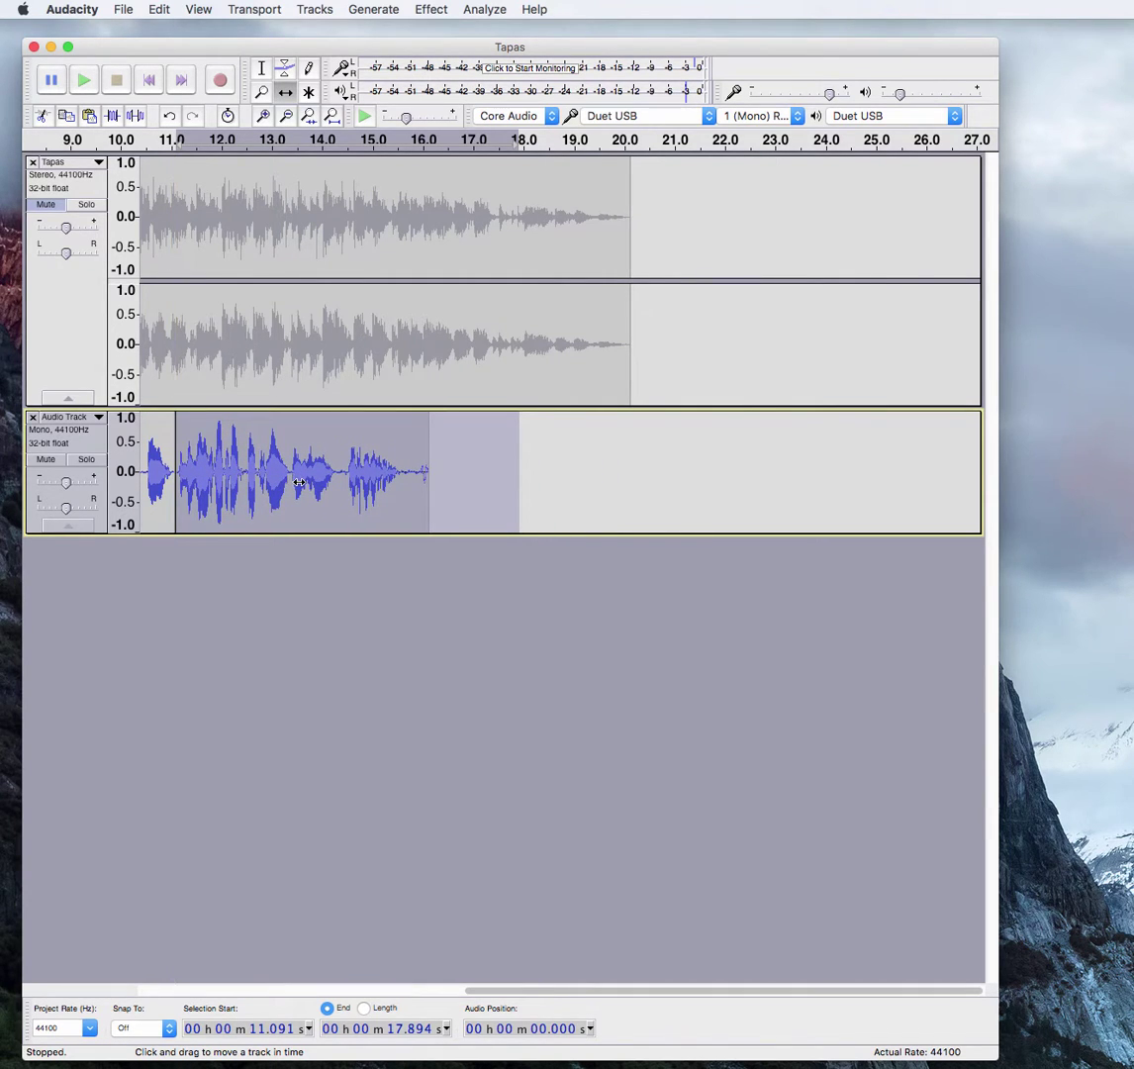
left_click(261, 71)
Audition the join between the two voice clips and delete the voice audio from 10.399 to 11.091 seconds
left_click_drag(579, 992, 323, 994)
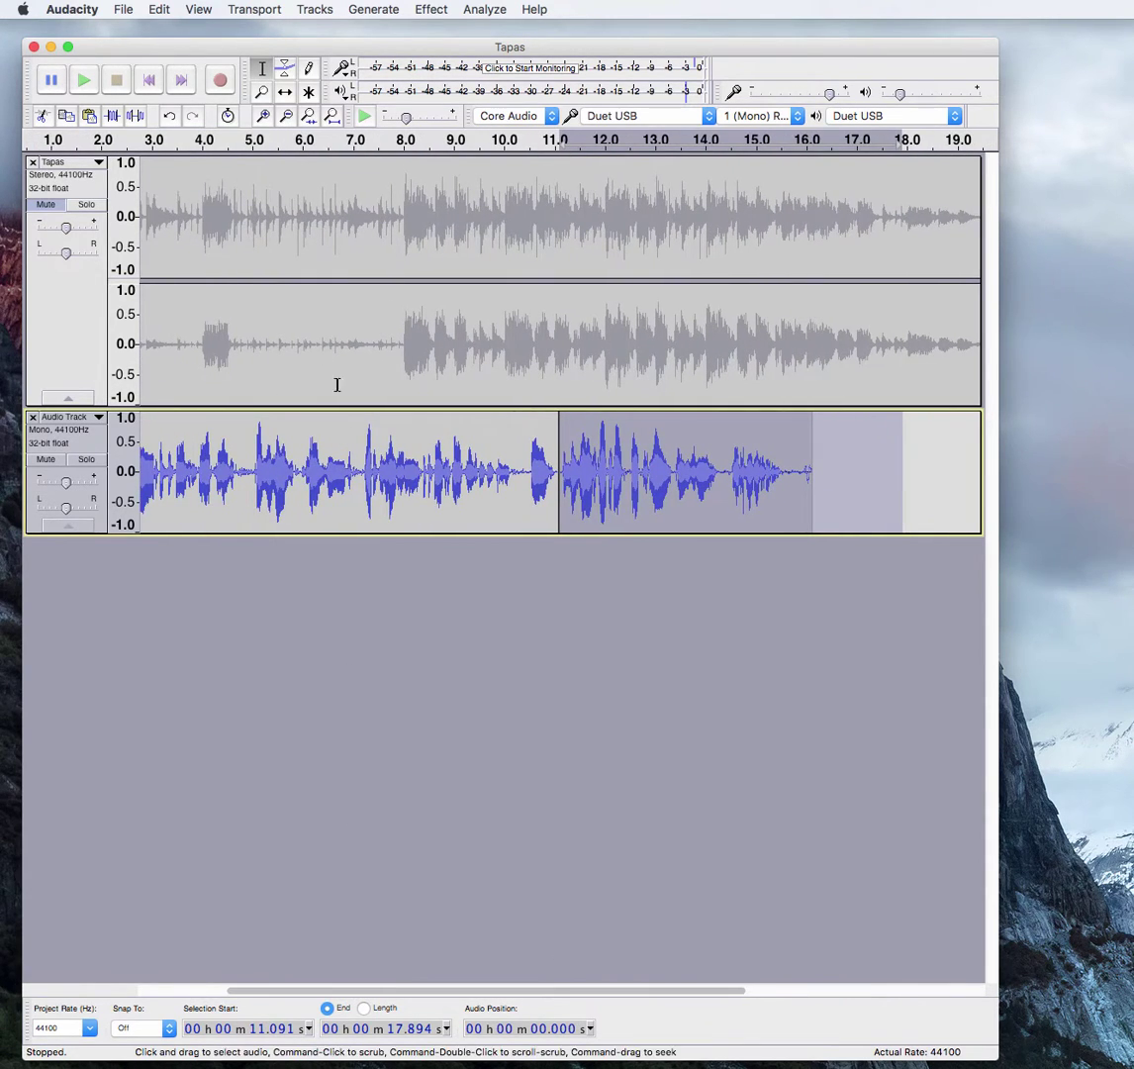
left_click(356, 447)
key("space")
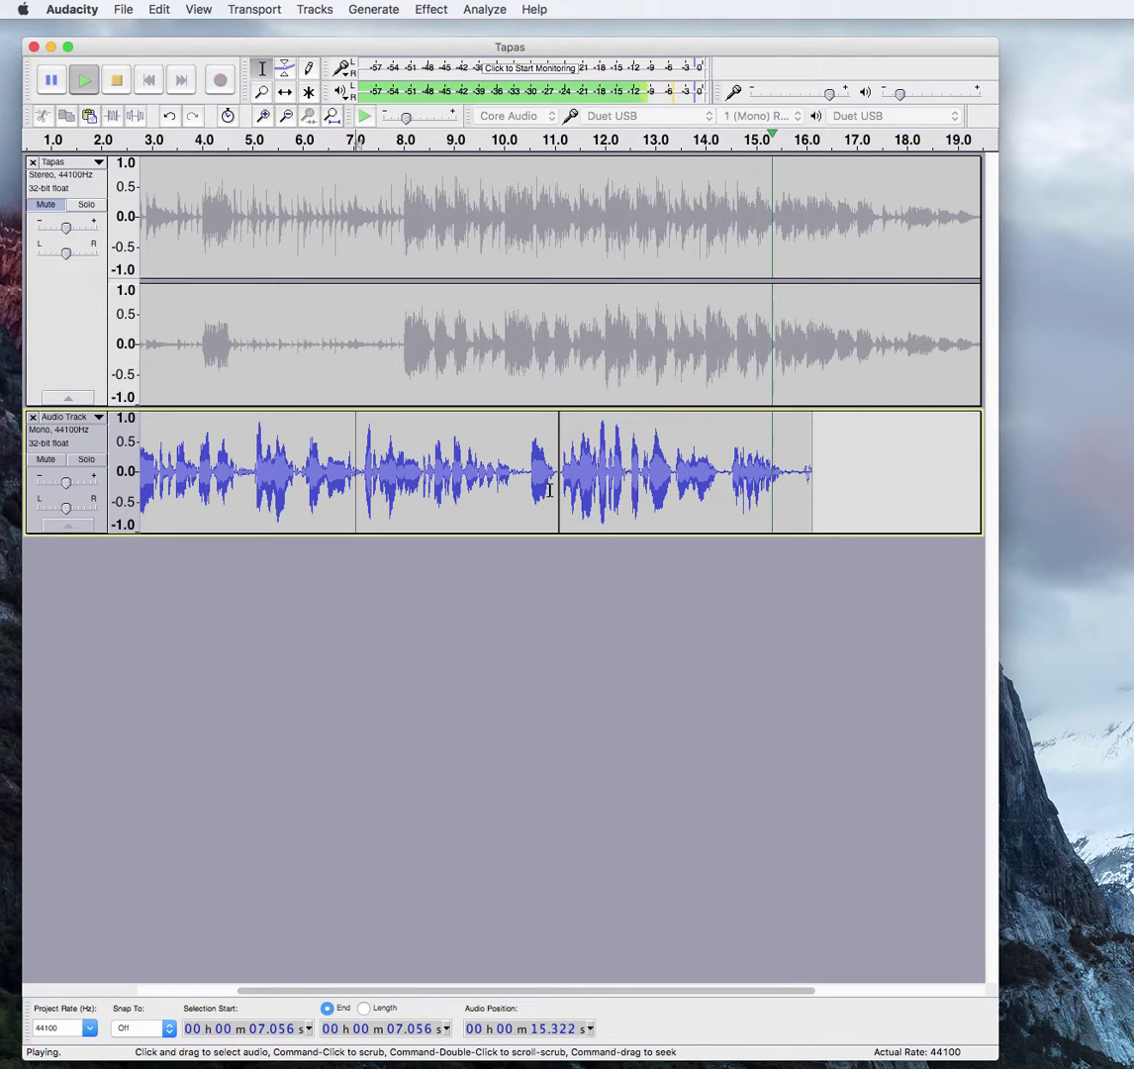
key("space")
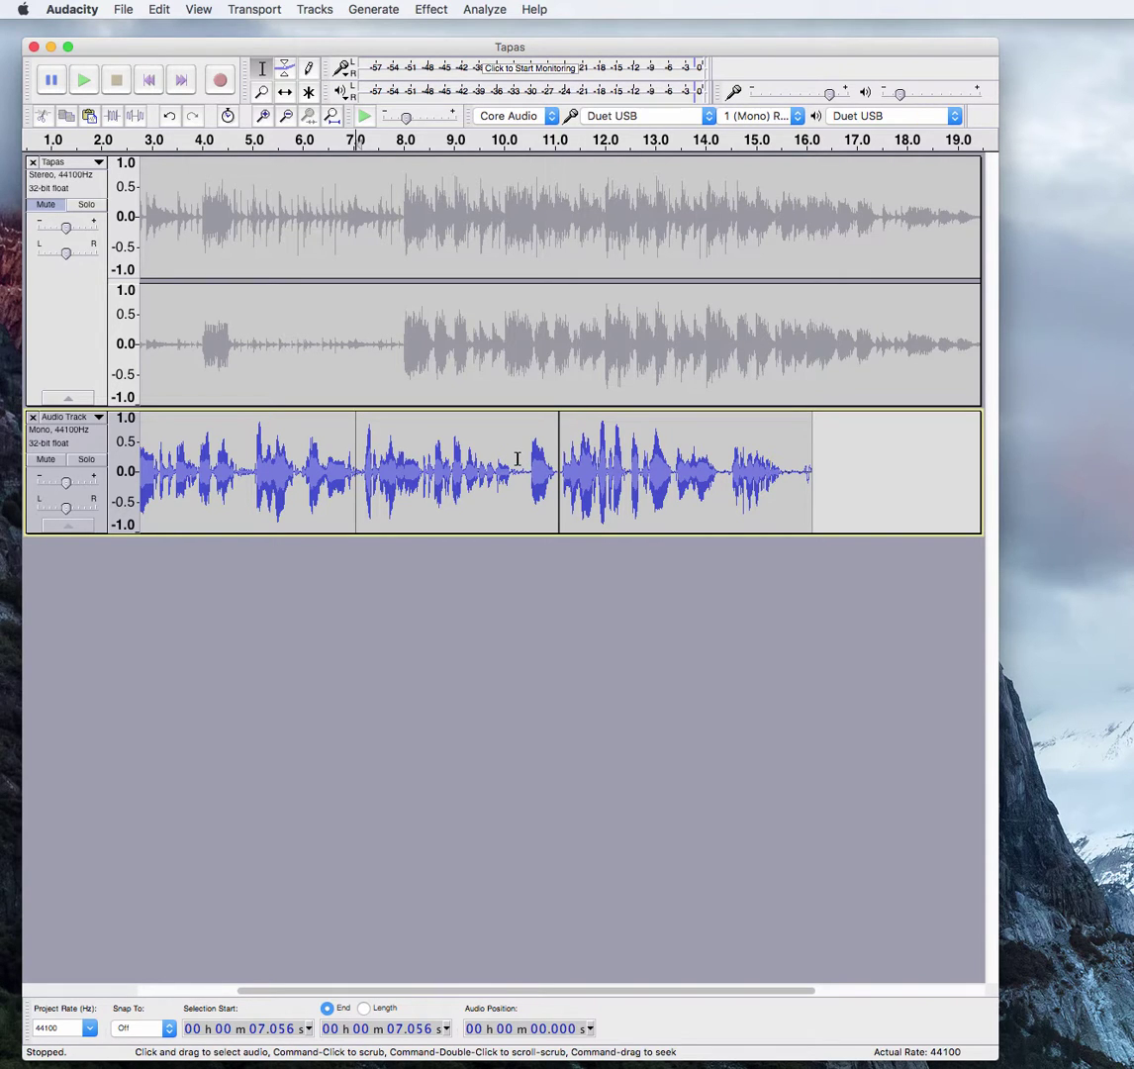
left_click_drag(525, 458, 554, 441)
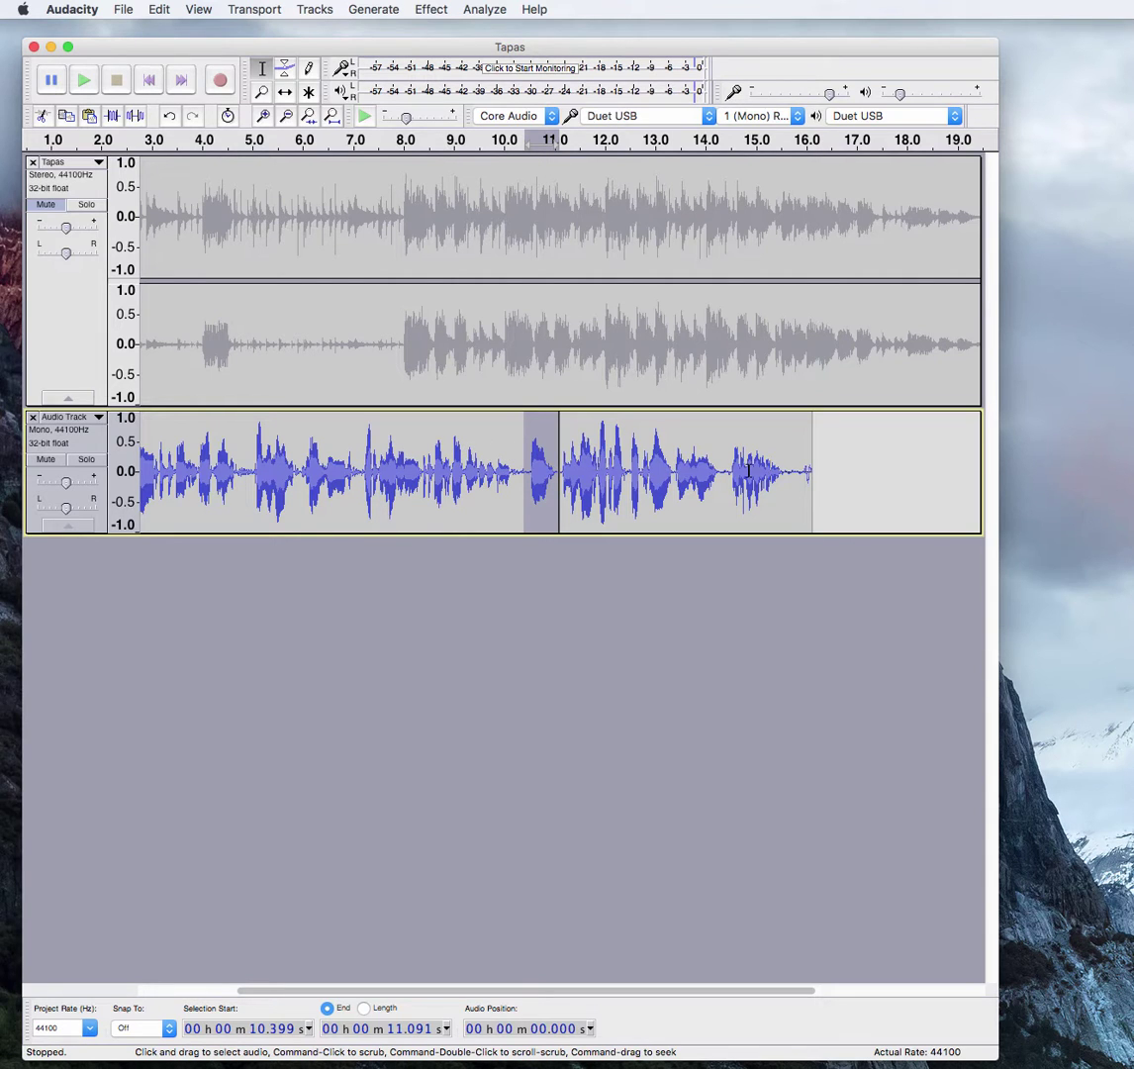
key("Delete")
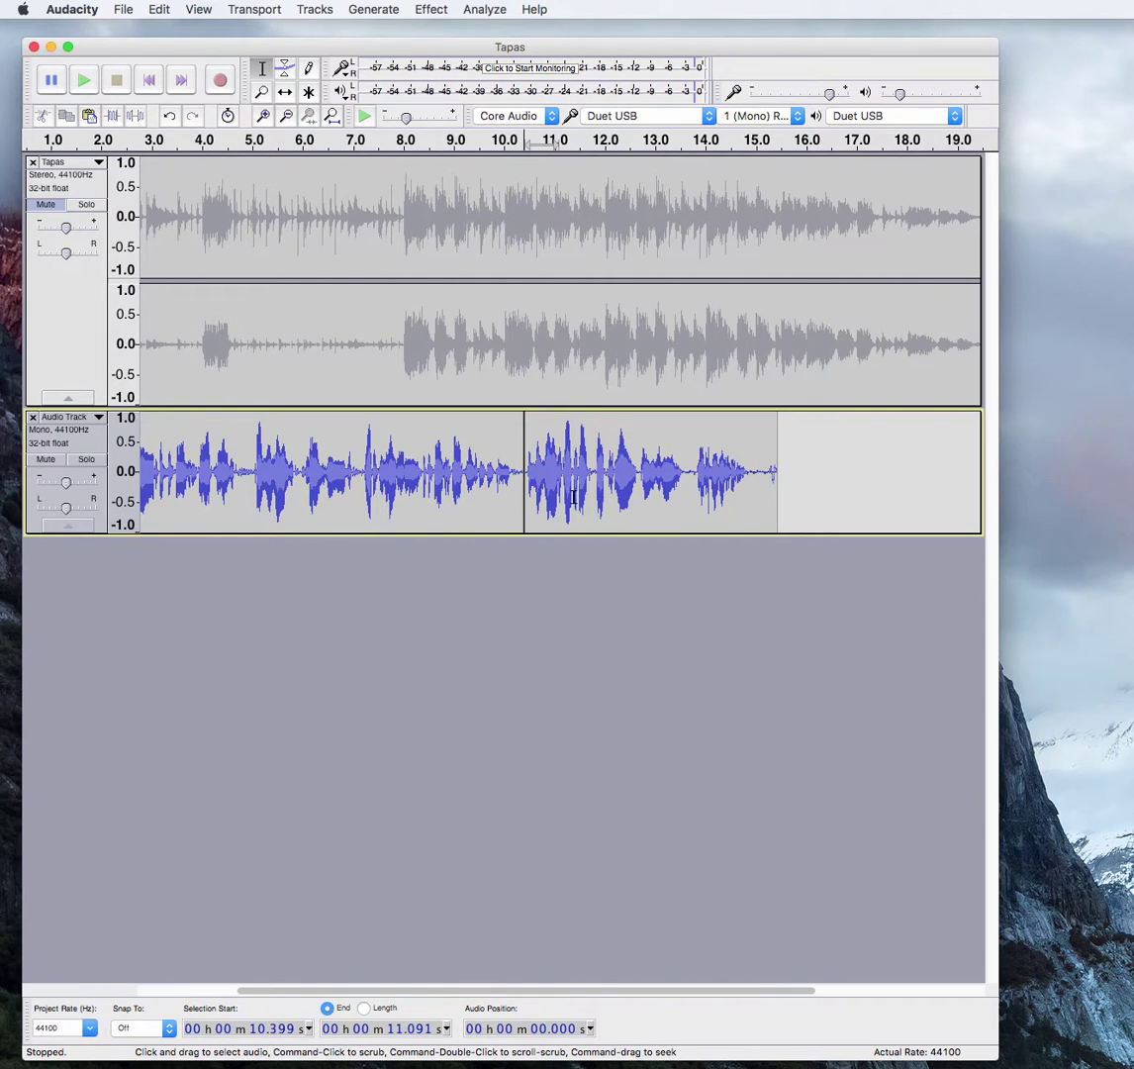
left_click(443, 474)
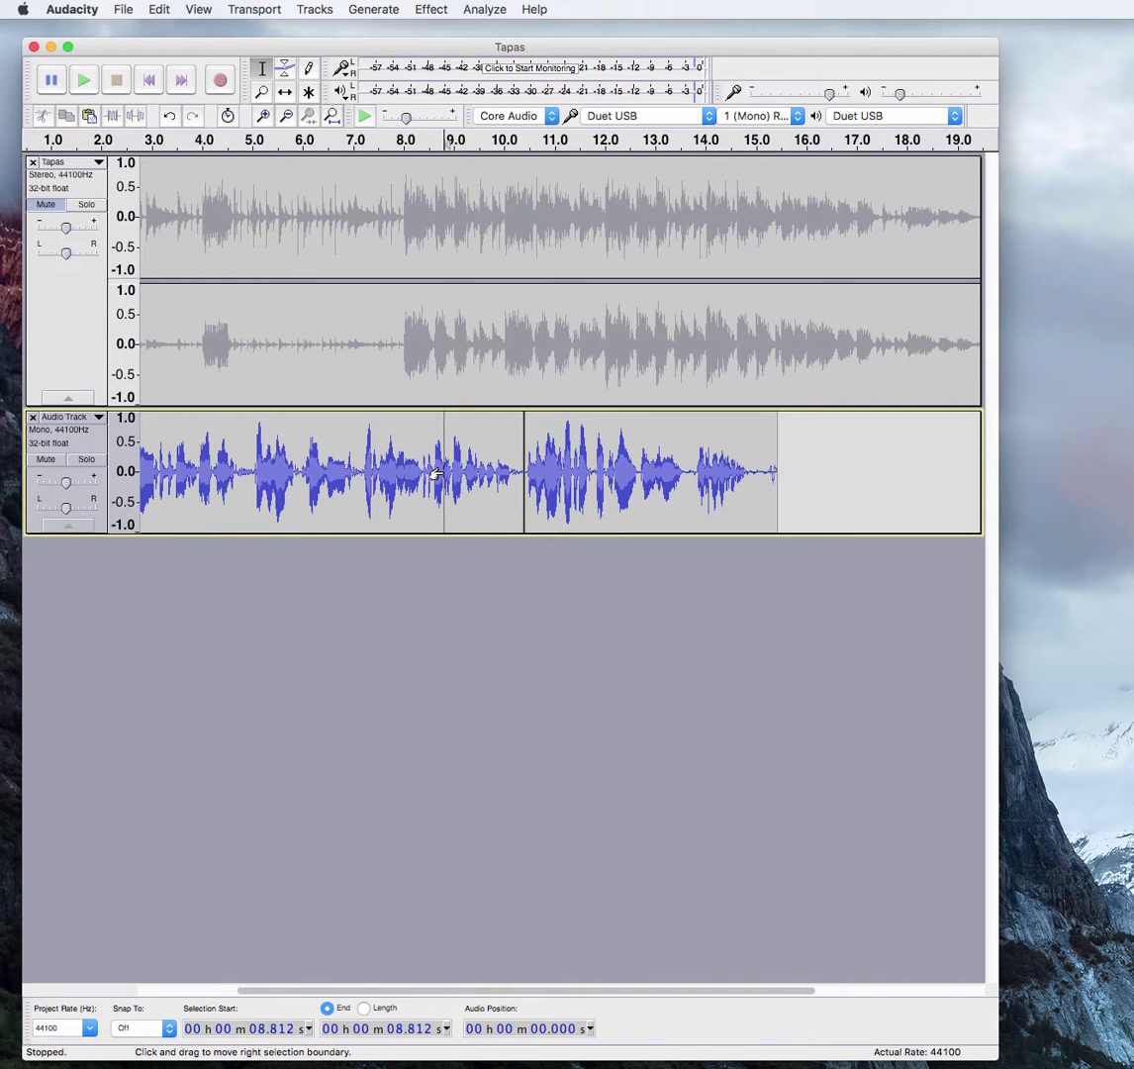
key("space")
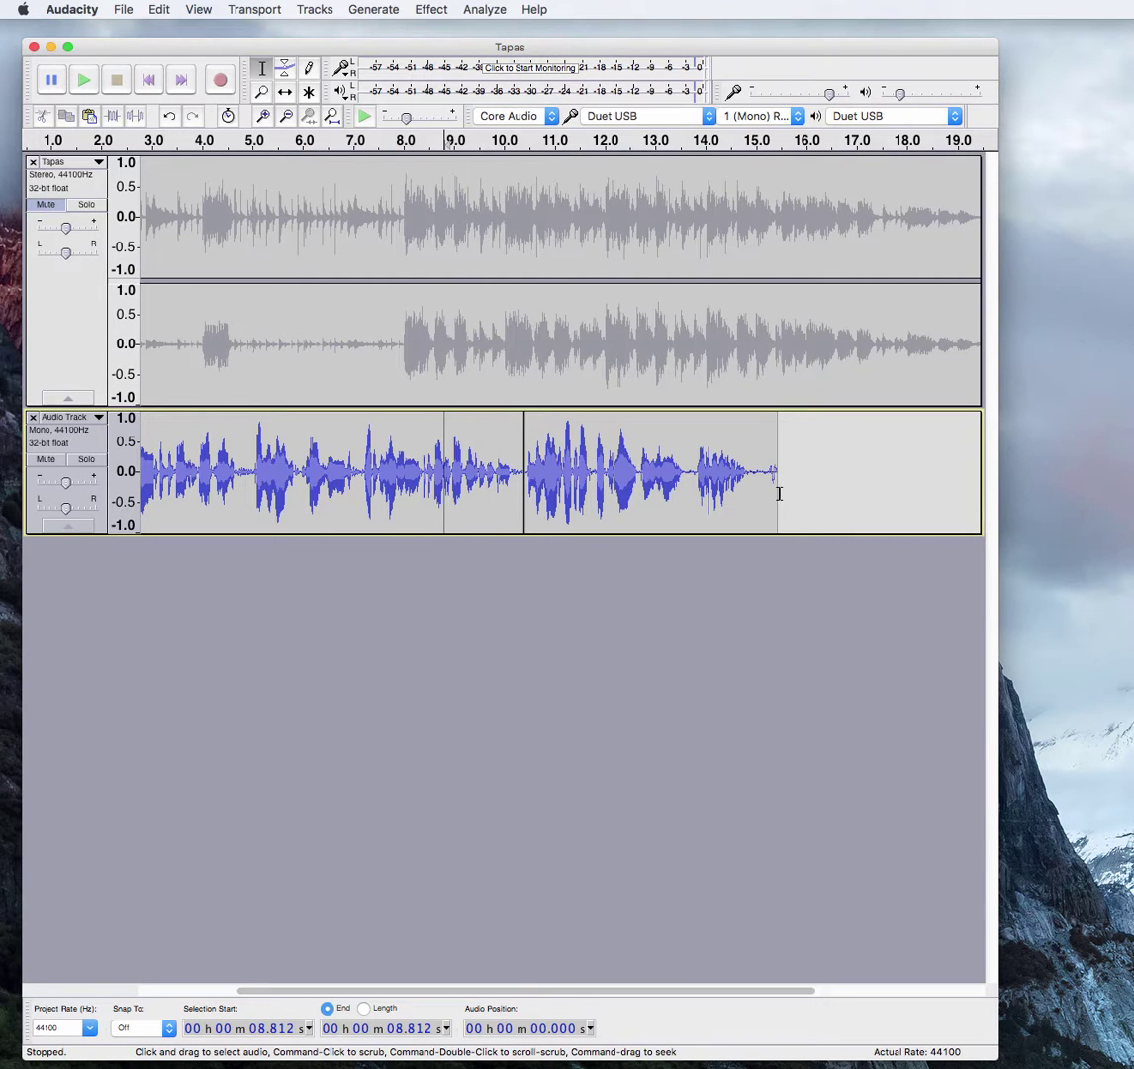
Delete the end of the voice track from 15.041 to 15.497 seconds and move the cursor to the project start
left_click_drag(779, 492, 759, 494)
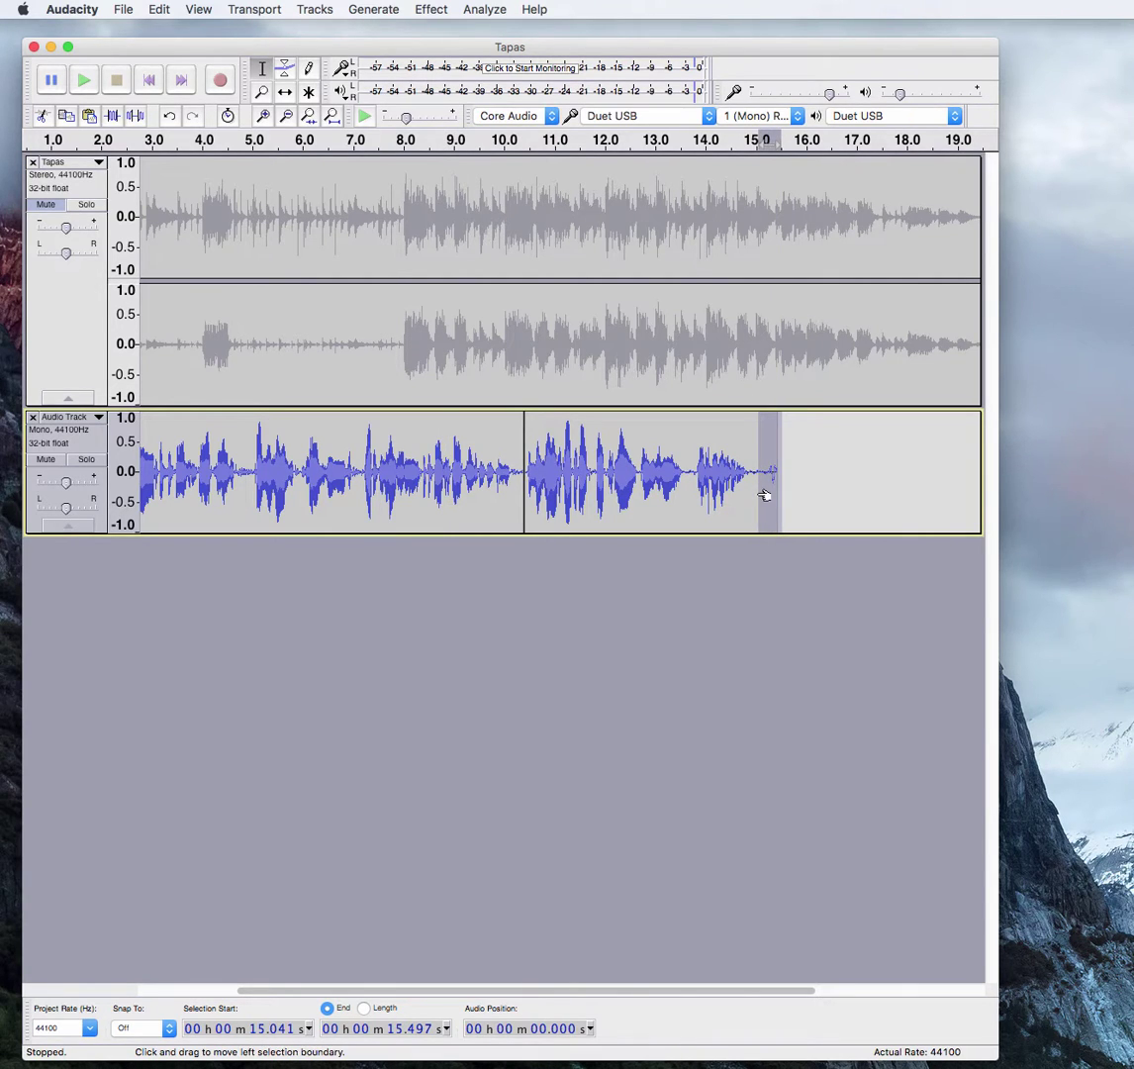
key("Delete")
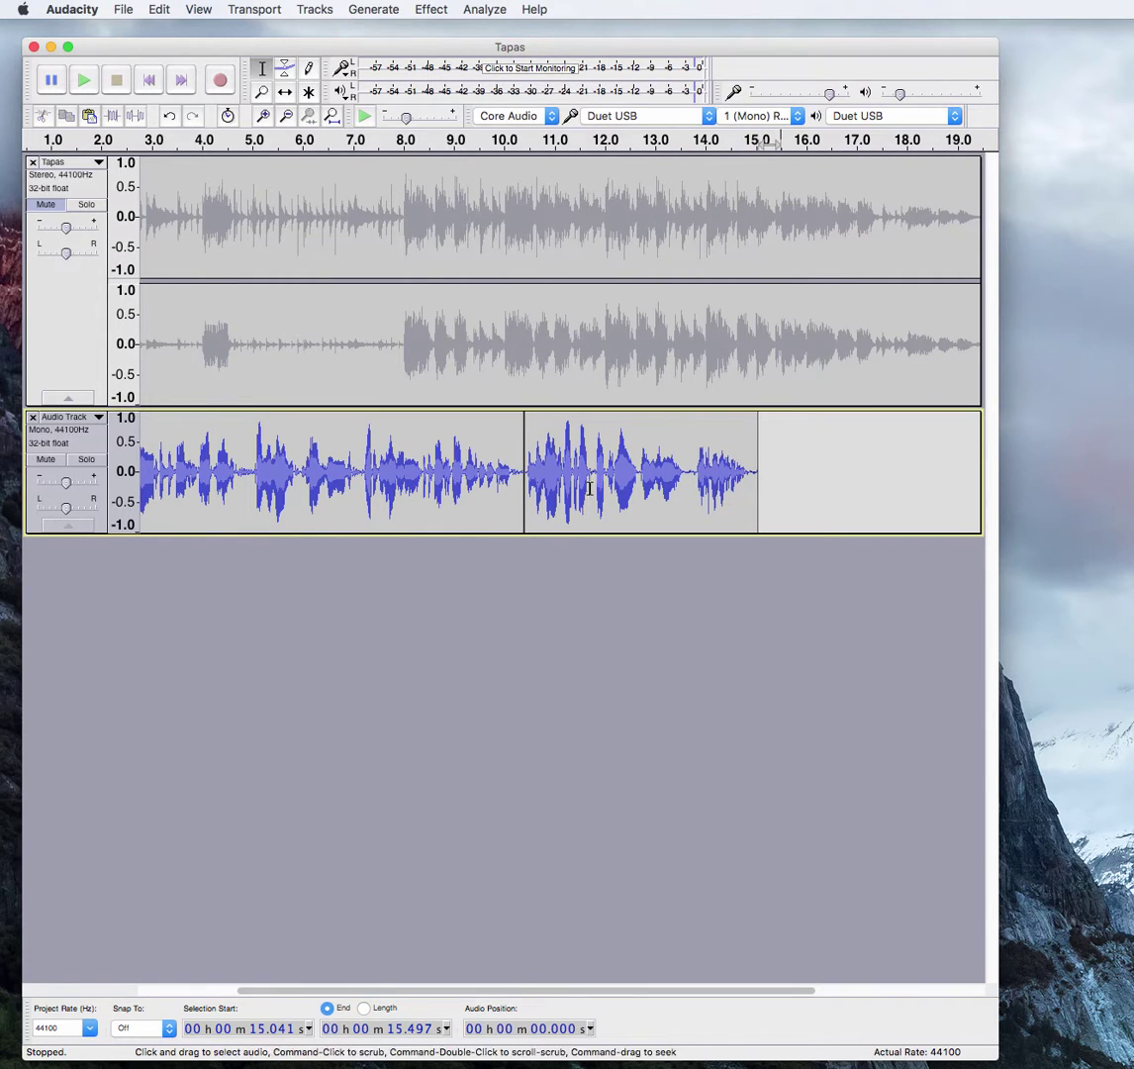
left_click(153, 88)
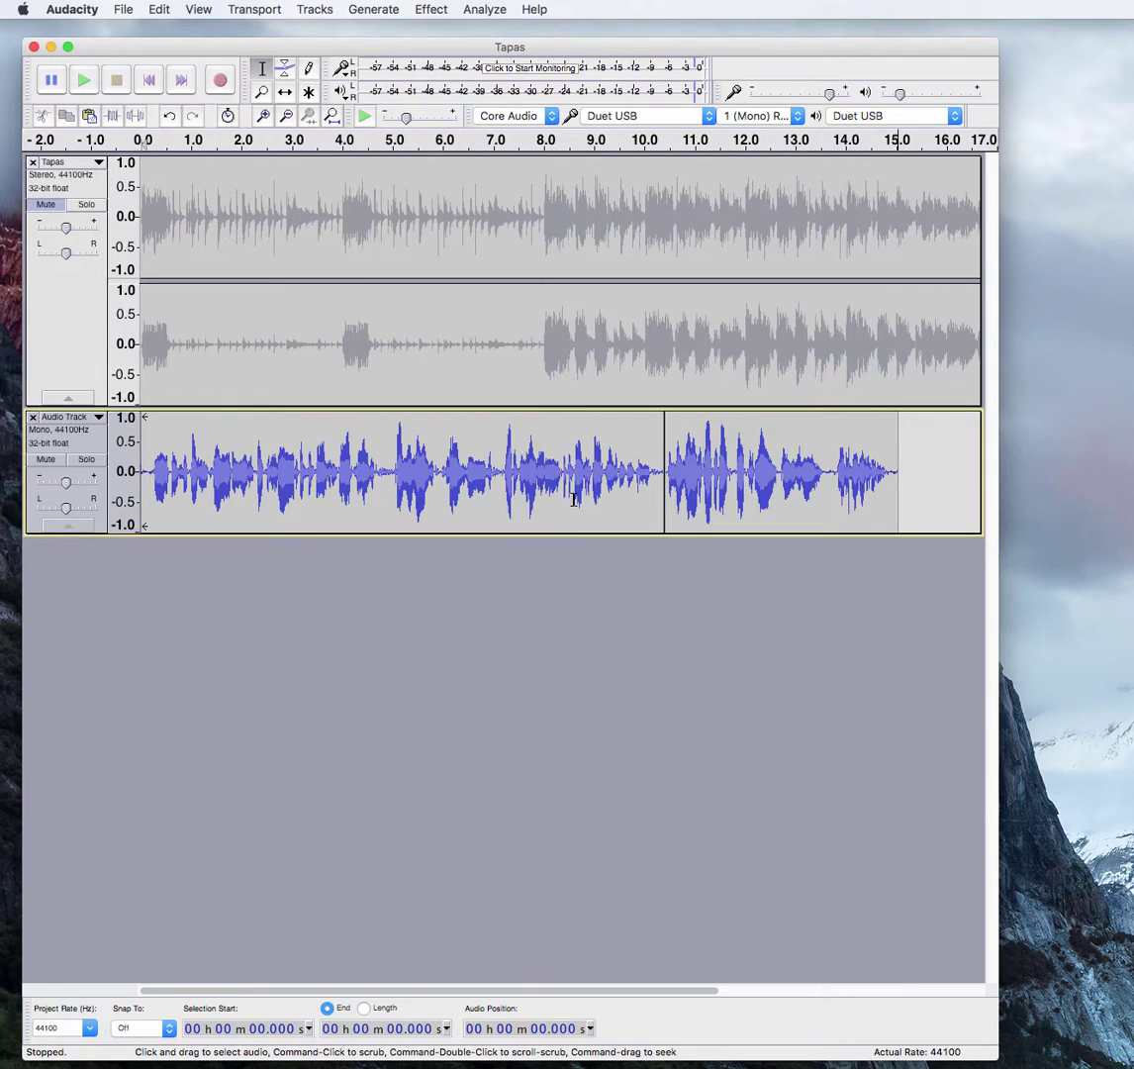
Audition the voice track from the project start, and its closing words from 14.484 seconds
key("space")
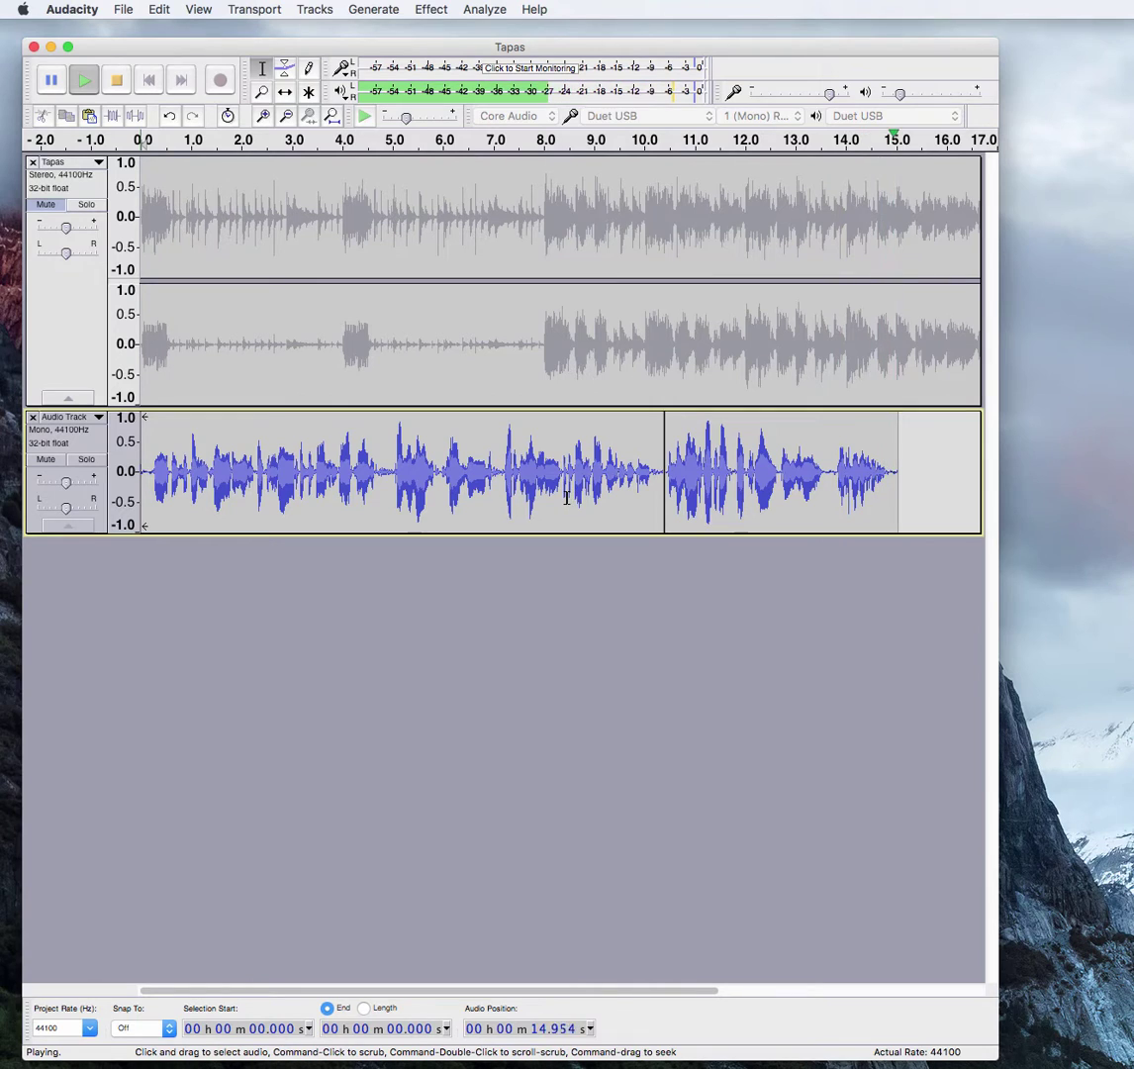
key("space")
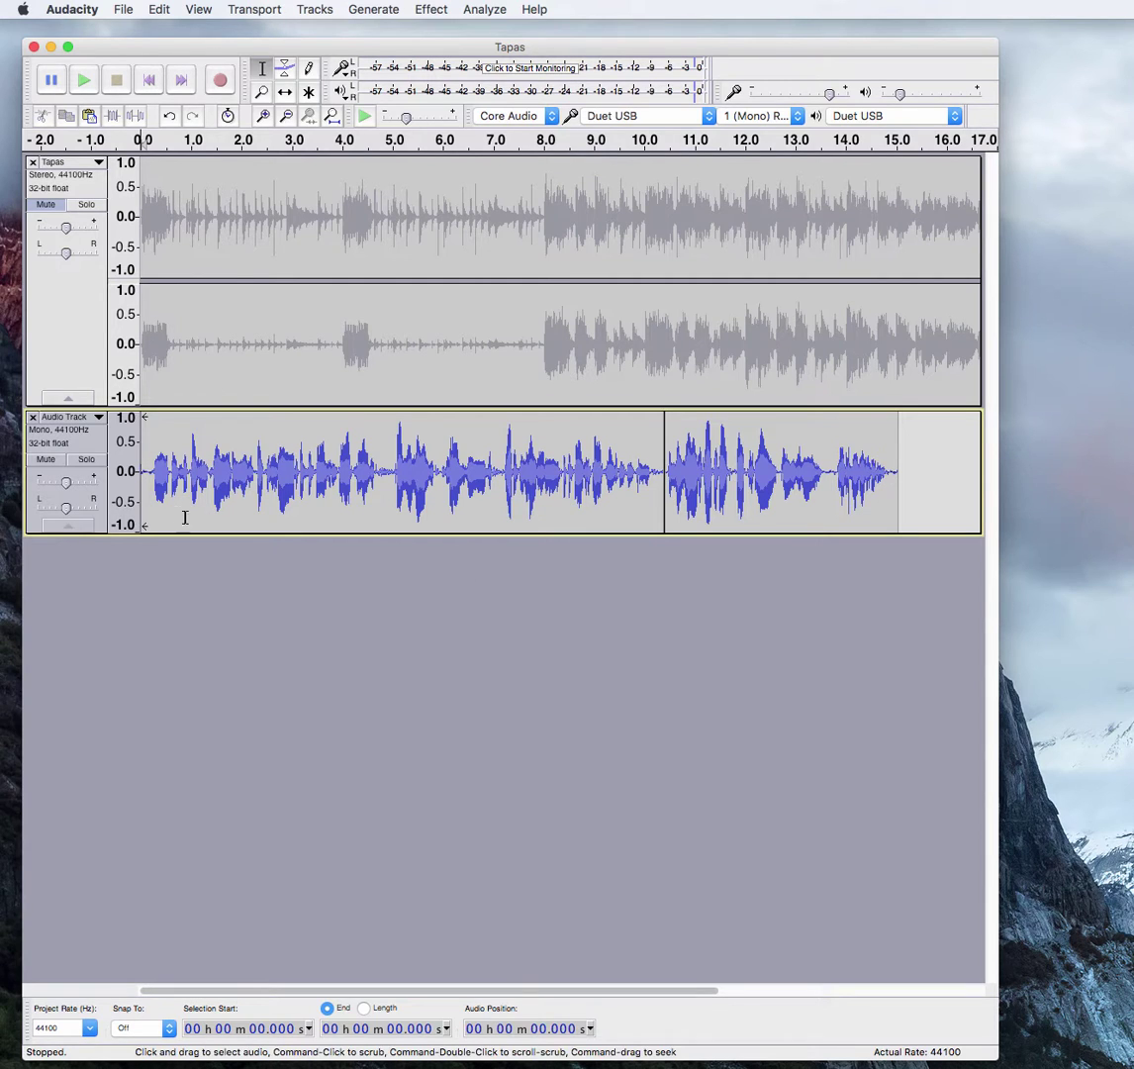
left_click(871, 465)
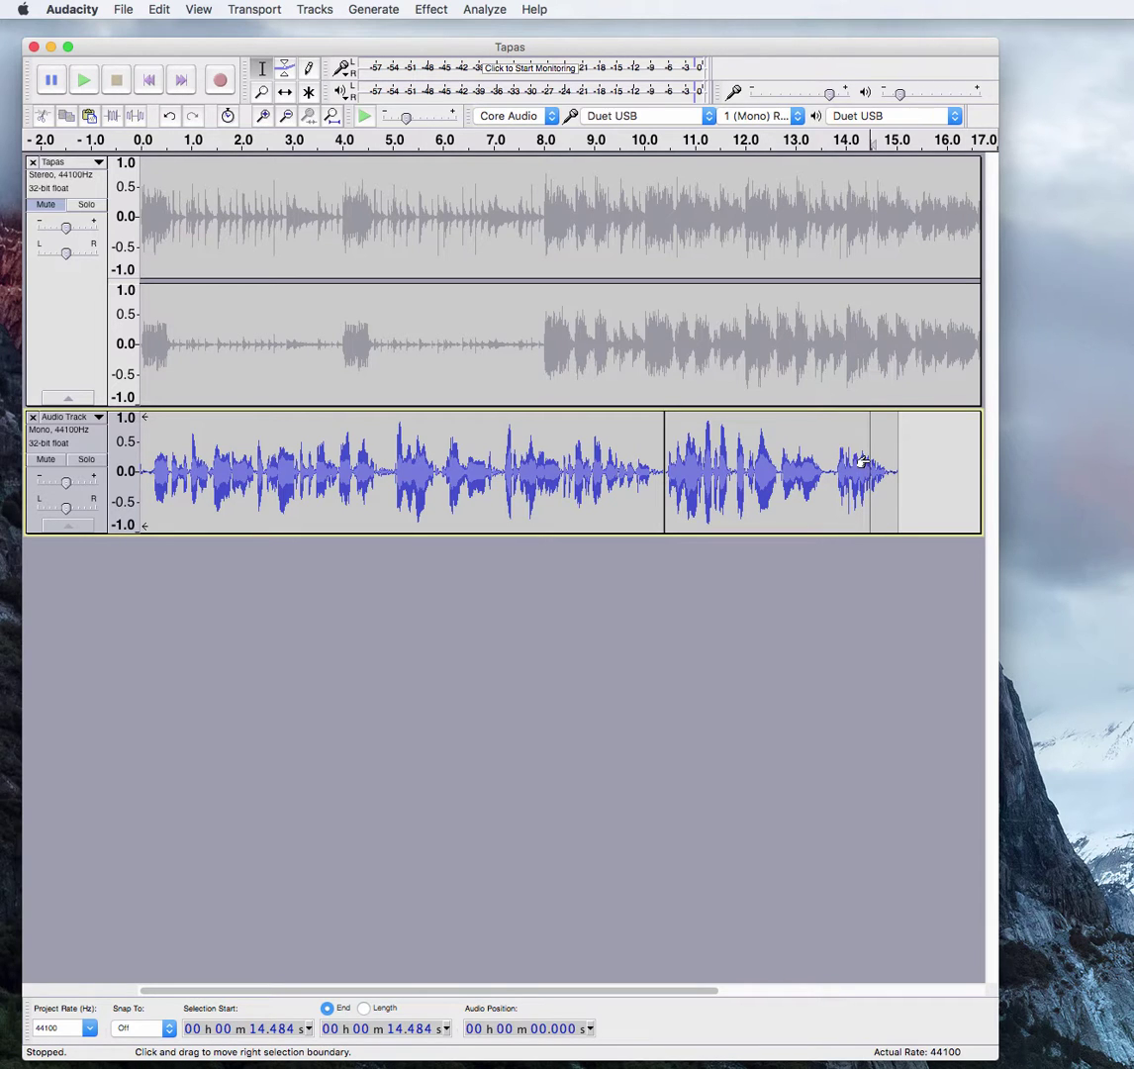
key("space")
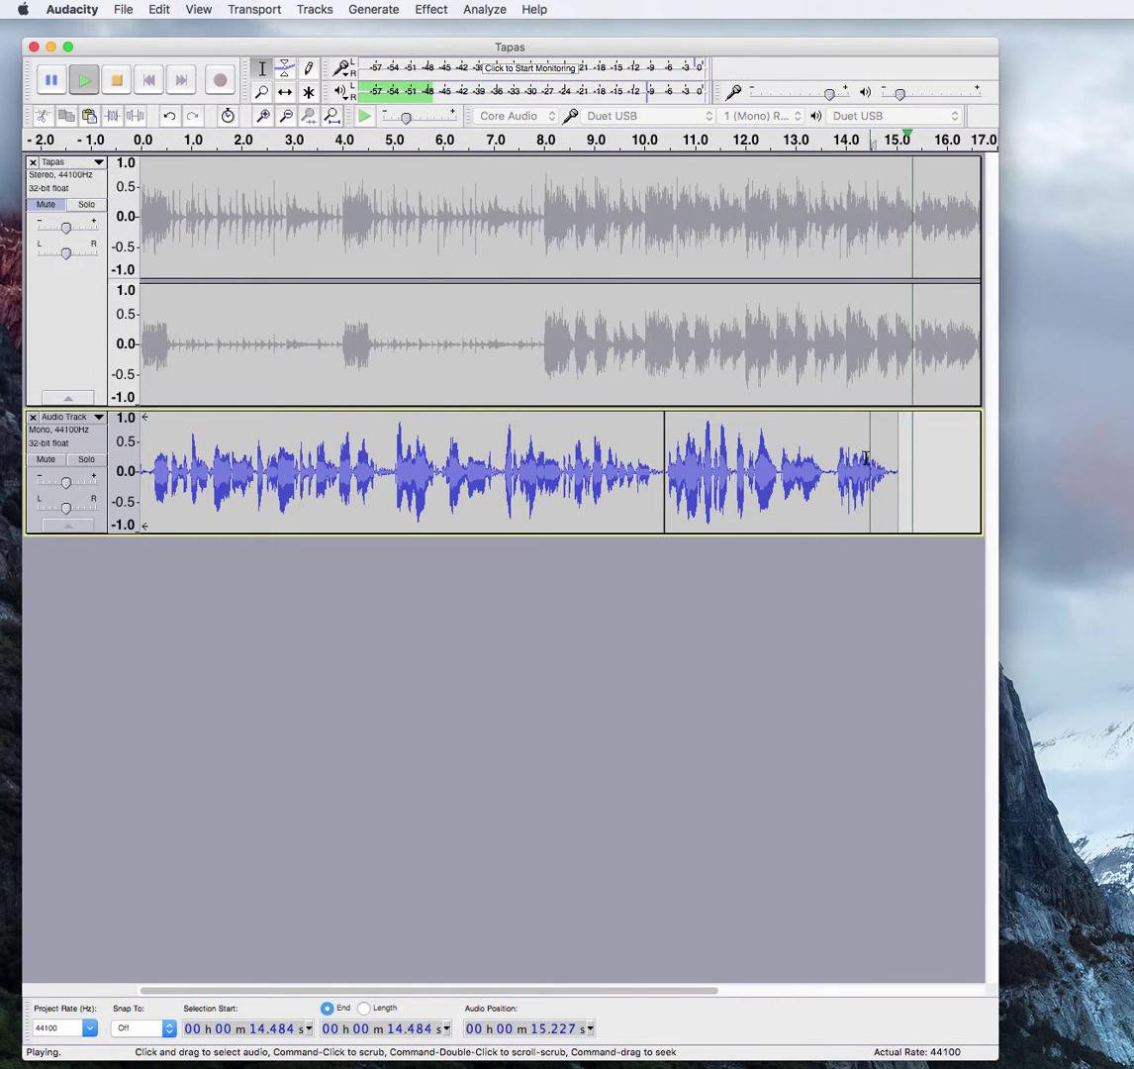
key("space")
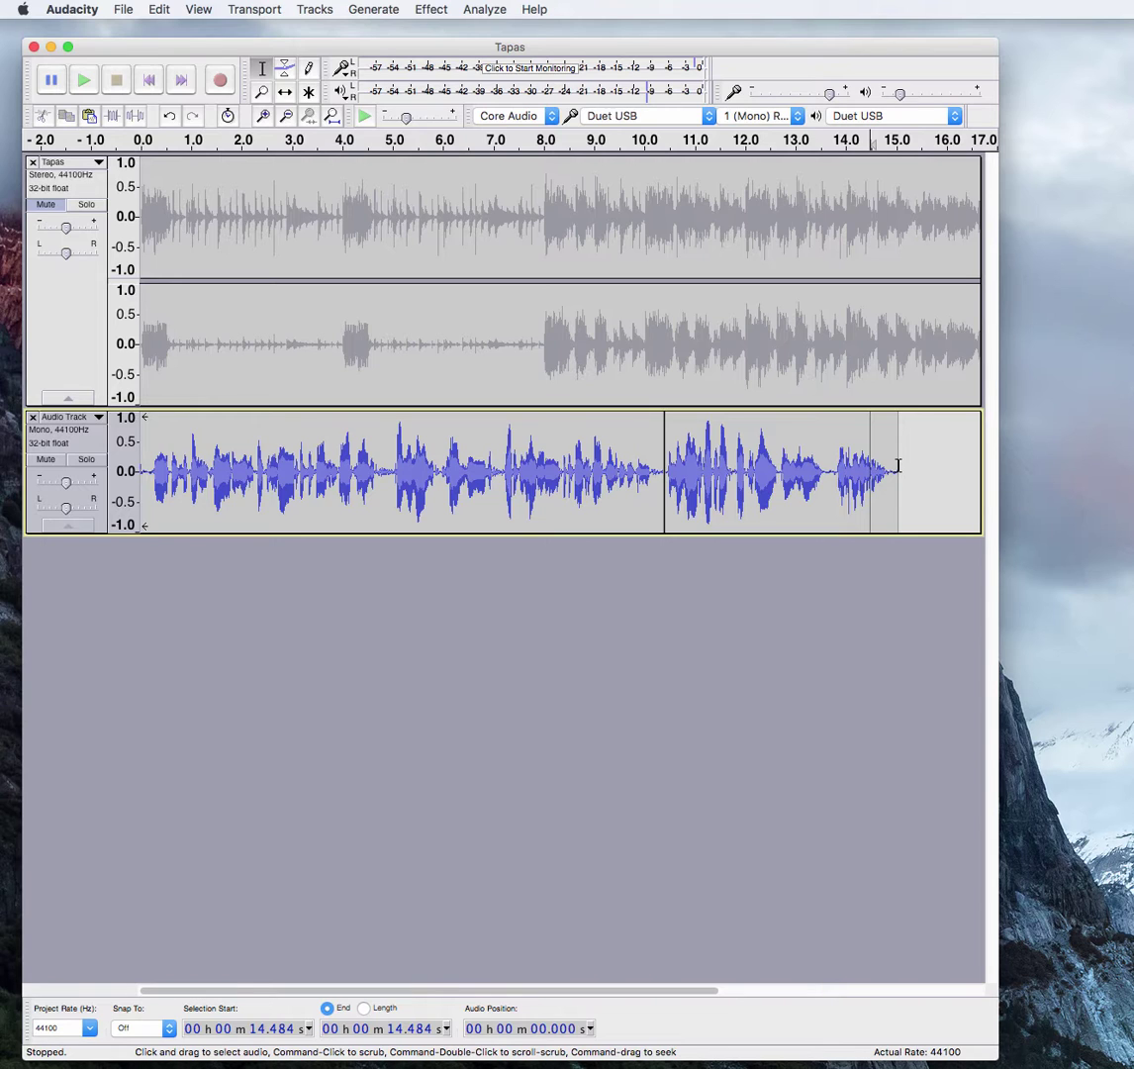
Apply a Fade Out to the end of the voice track from 14.788 to 15.041 seconds and audition it from 12.897 seconds
left_click_drag(898, 465, 884, 465)
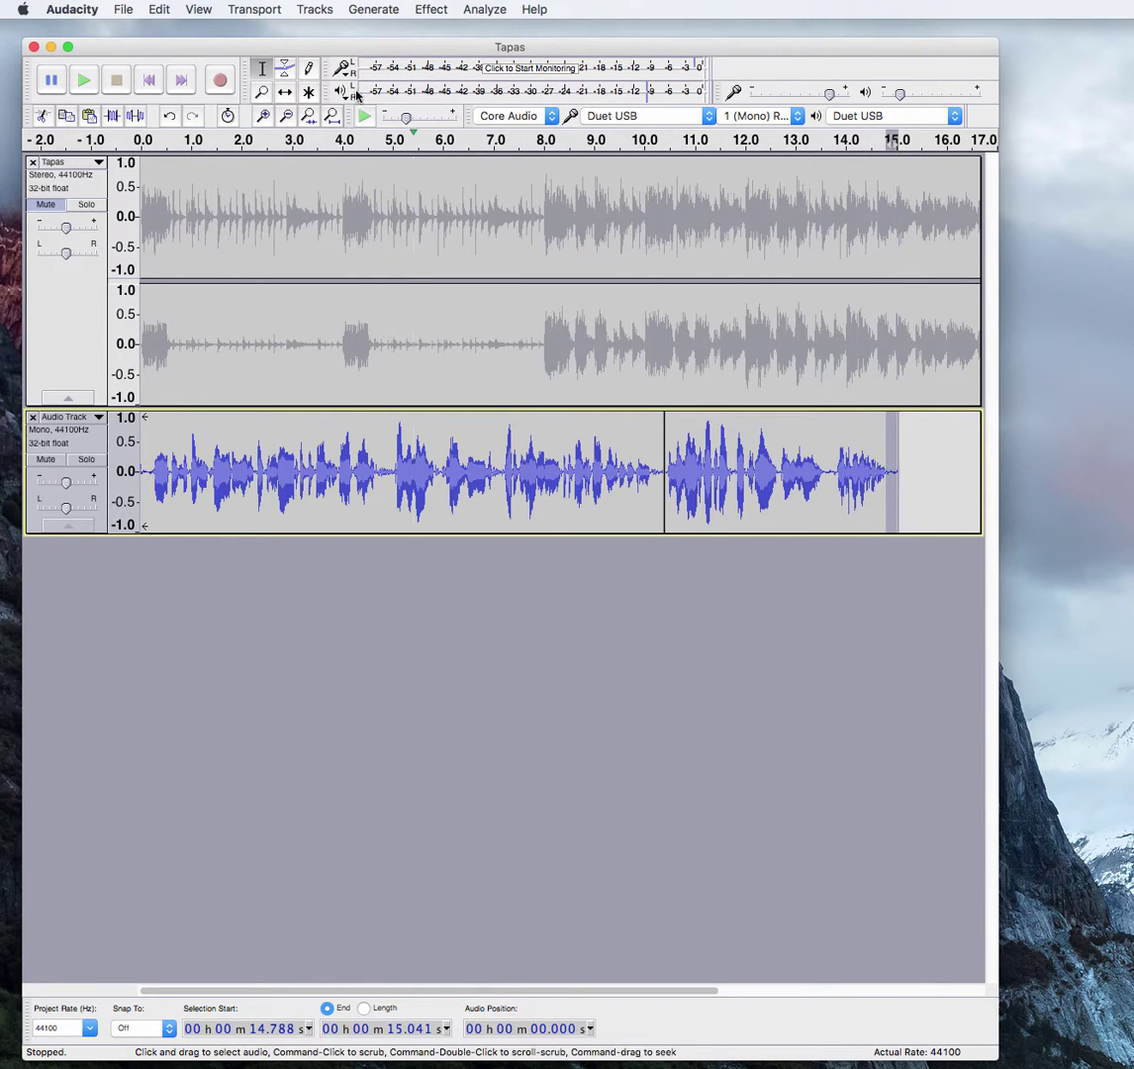
left_click(427, 12)
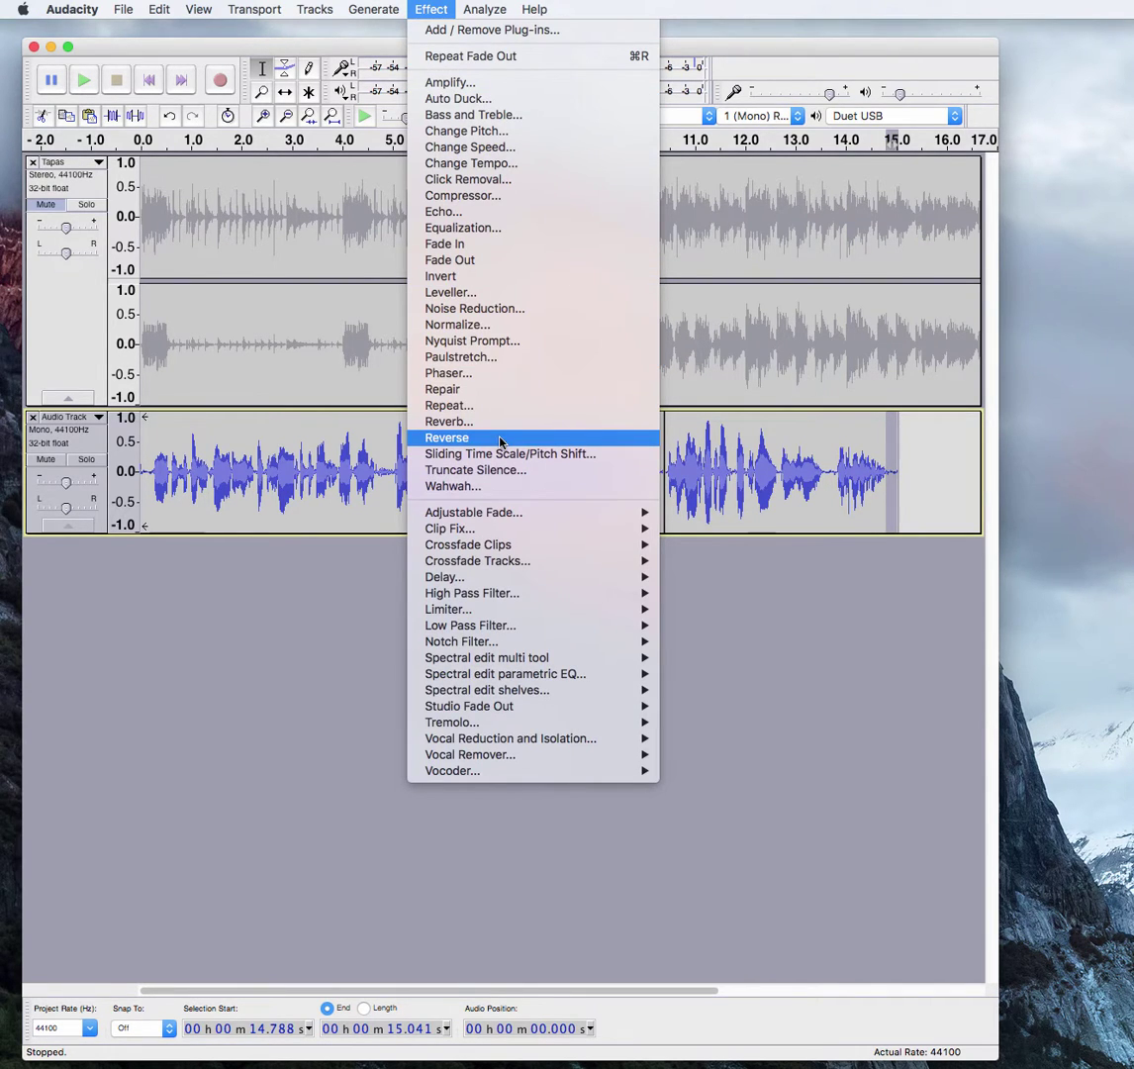
left_click(464, 260)
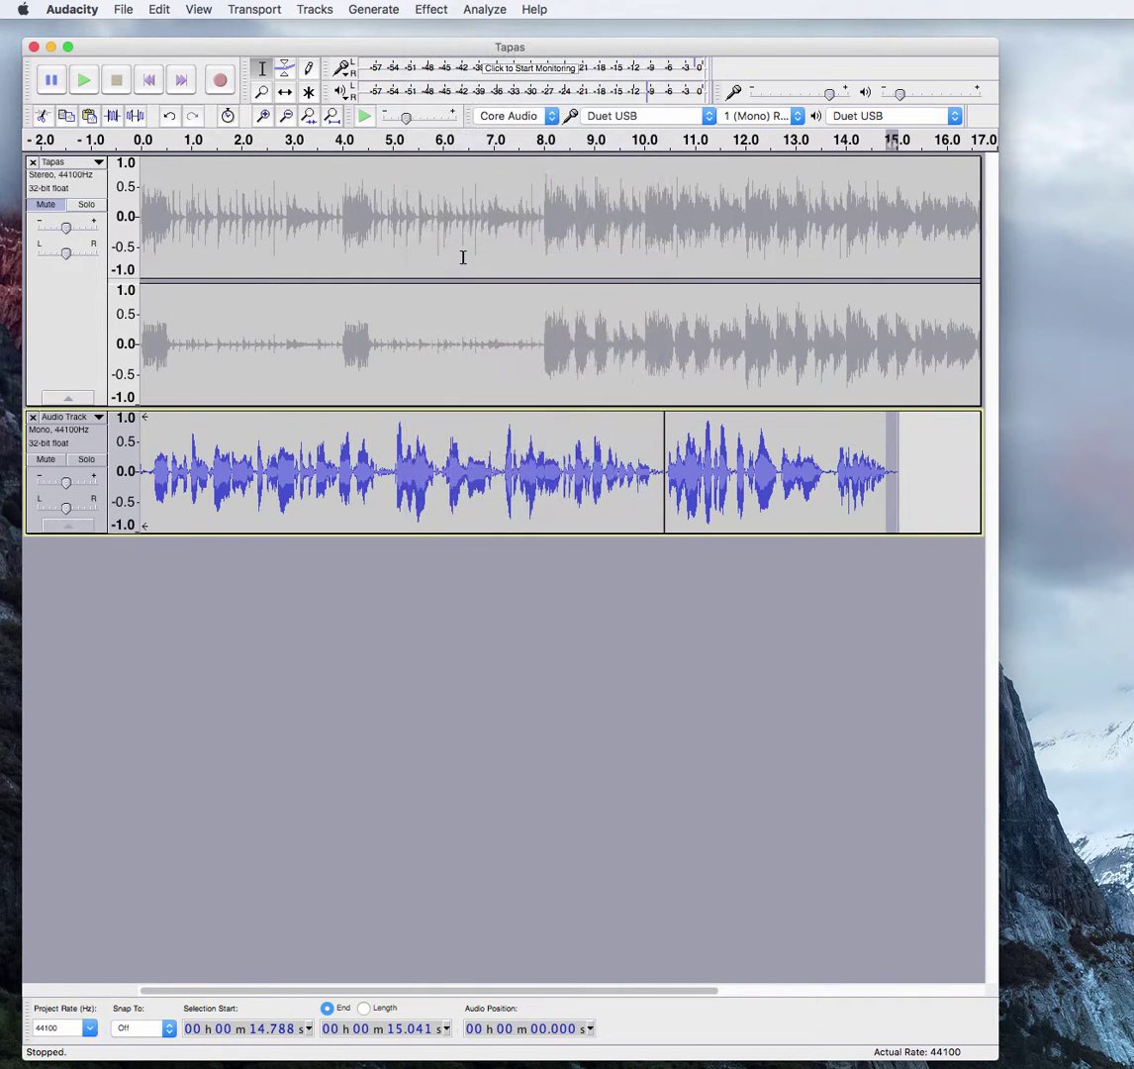
left_click(790, 432)
key("space")
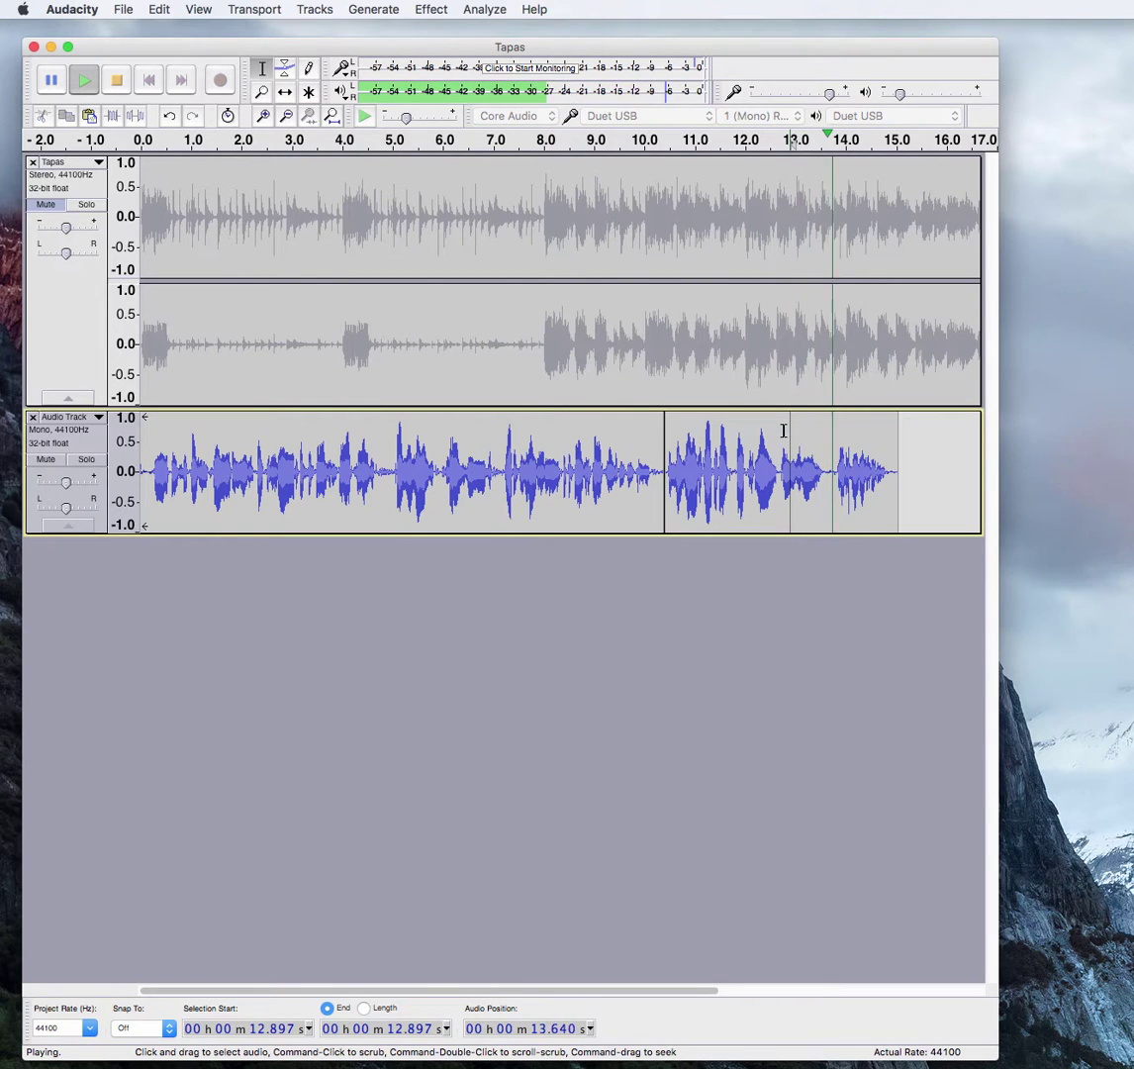
key("space")
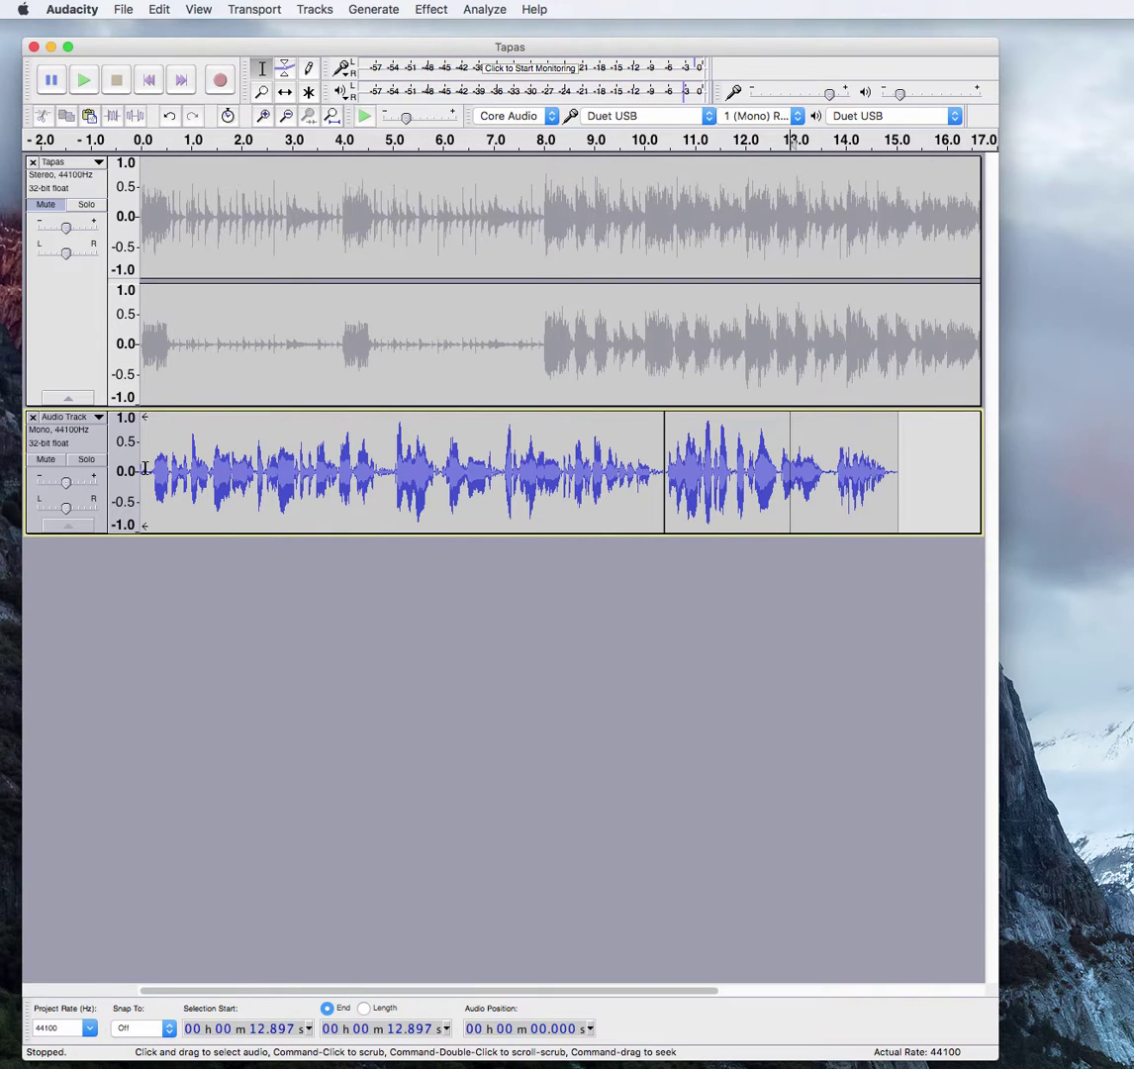
Apply a Fade In to the first 0.203 seconds of the voice track and audition it from the project start
left_click_drag(147, 468, 129, 467)
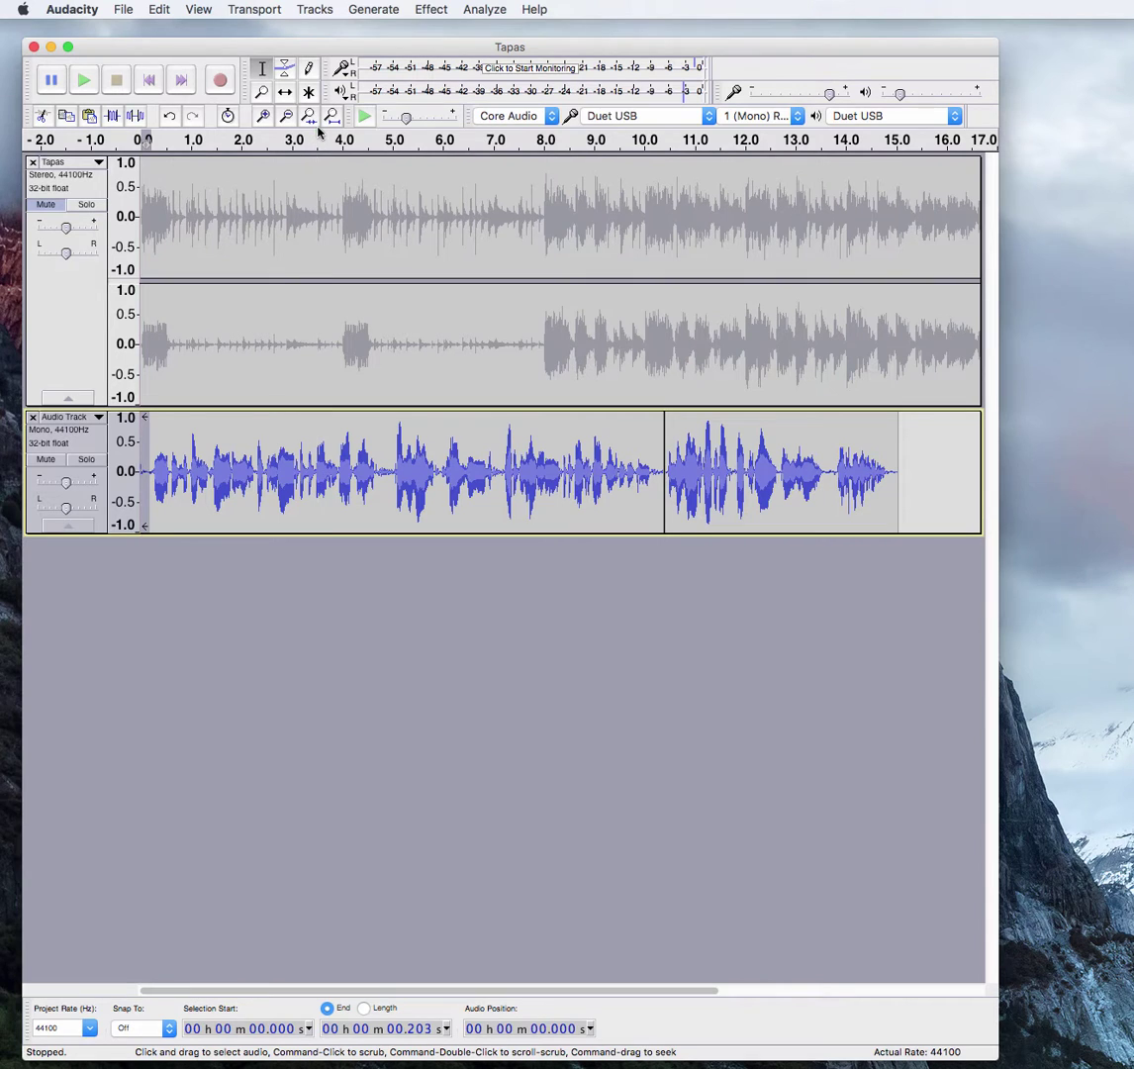
left_click(435, 10)
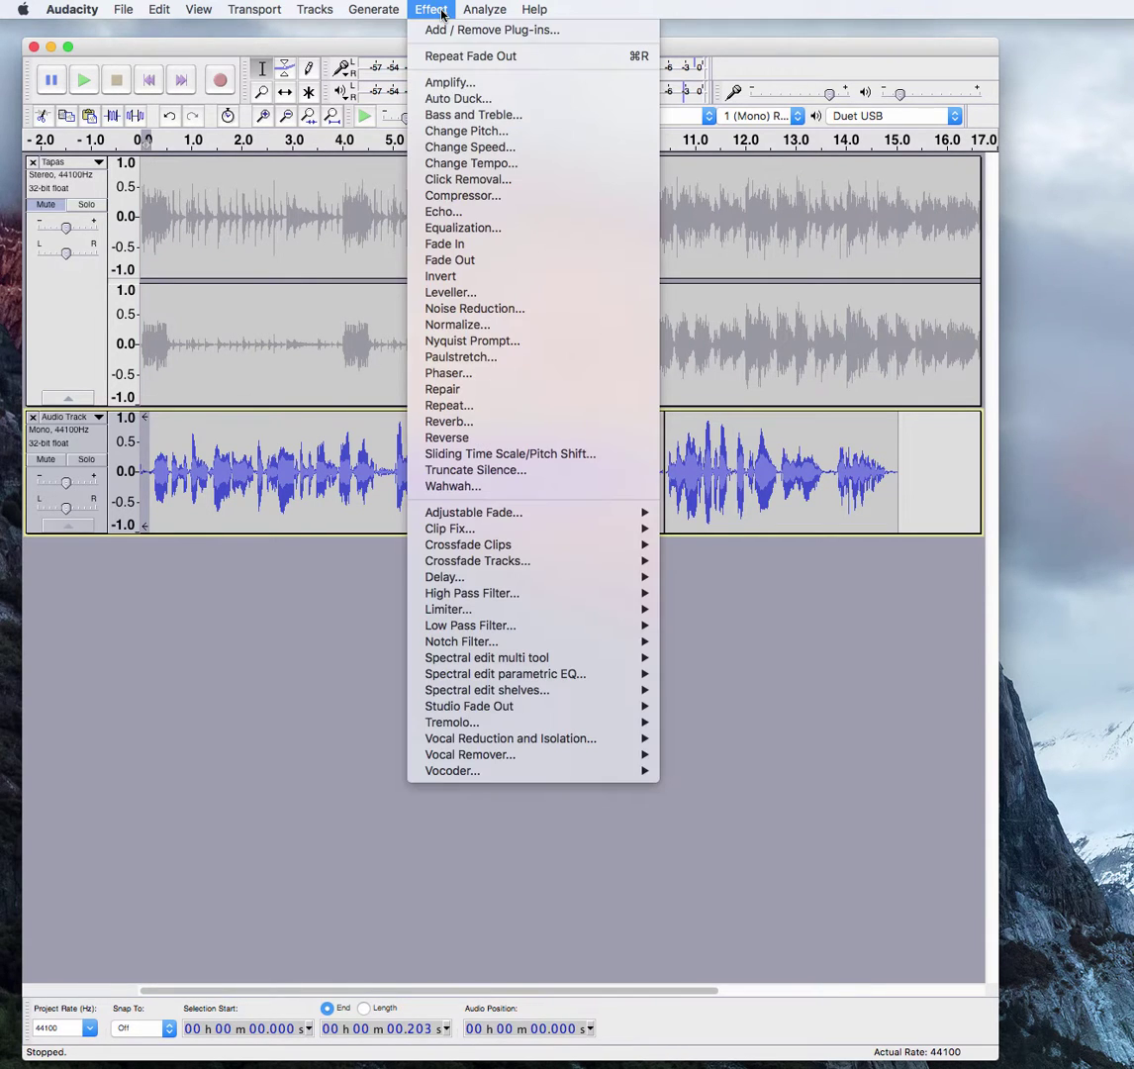
left_click(451, 244)
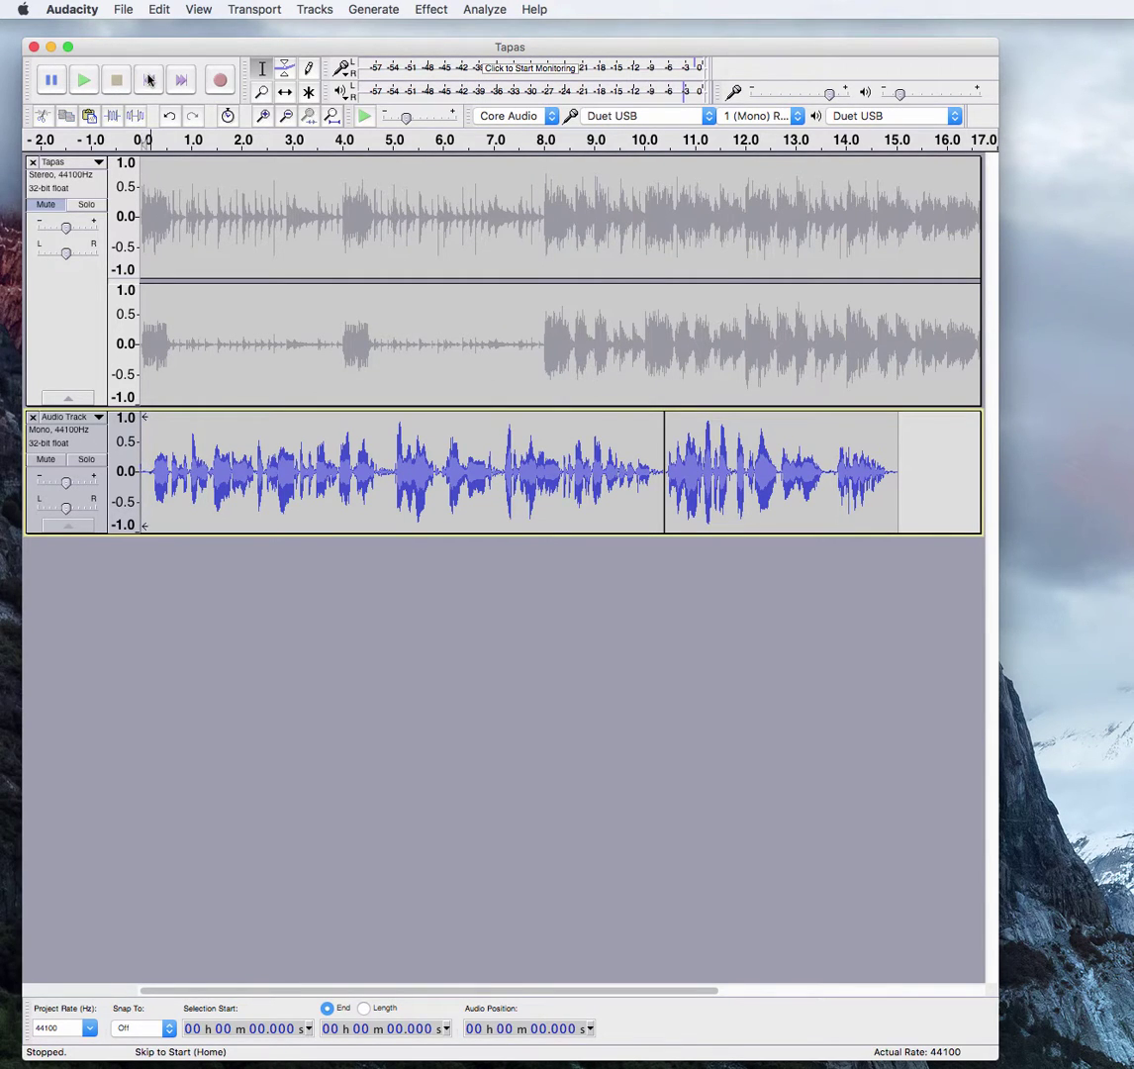
key("space")
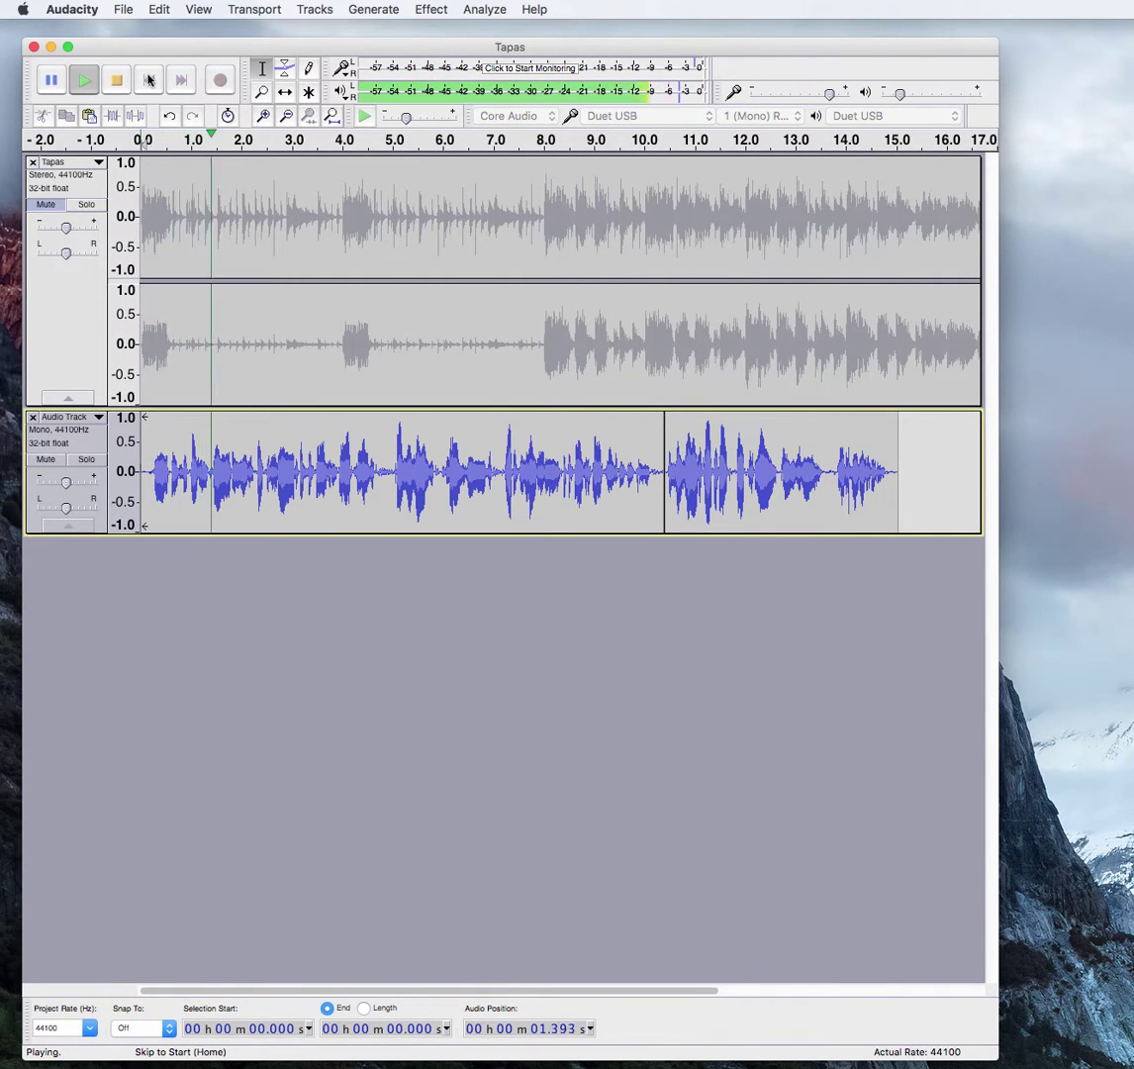
left_click(148, 79)
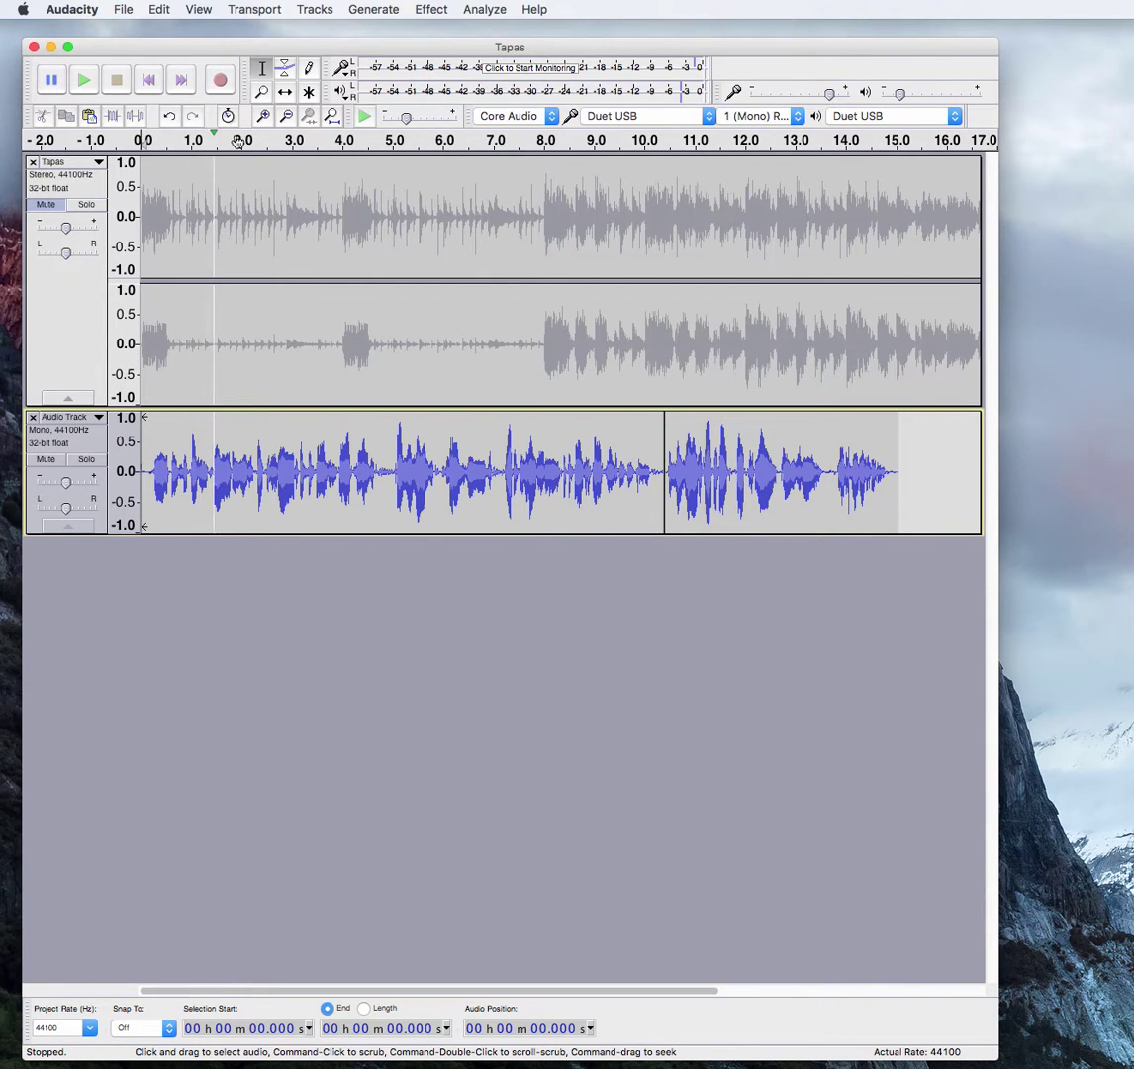
Select the whole voice recording and time-shift both clips together to begin at about 15 seconds, overlapping the music's fade-out
left_click(286, 117)
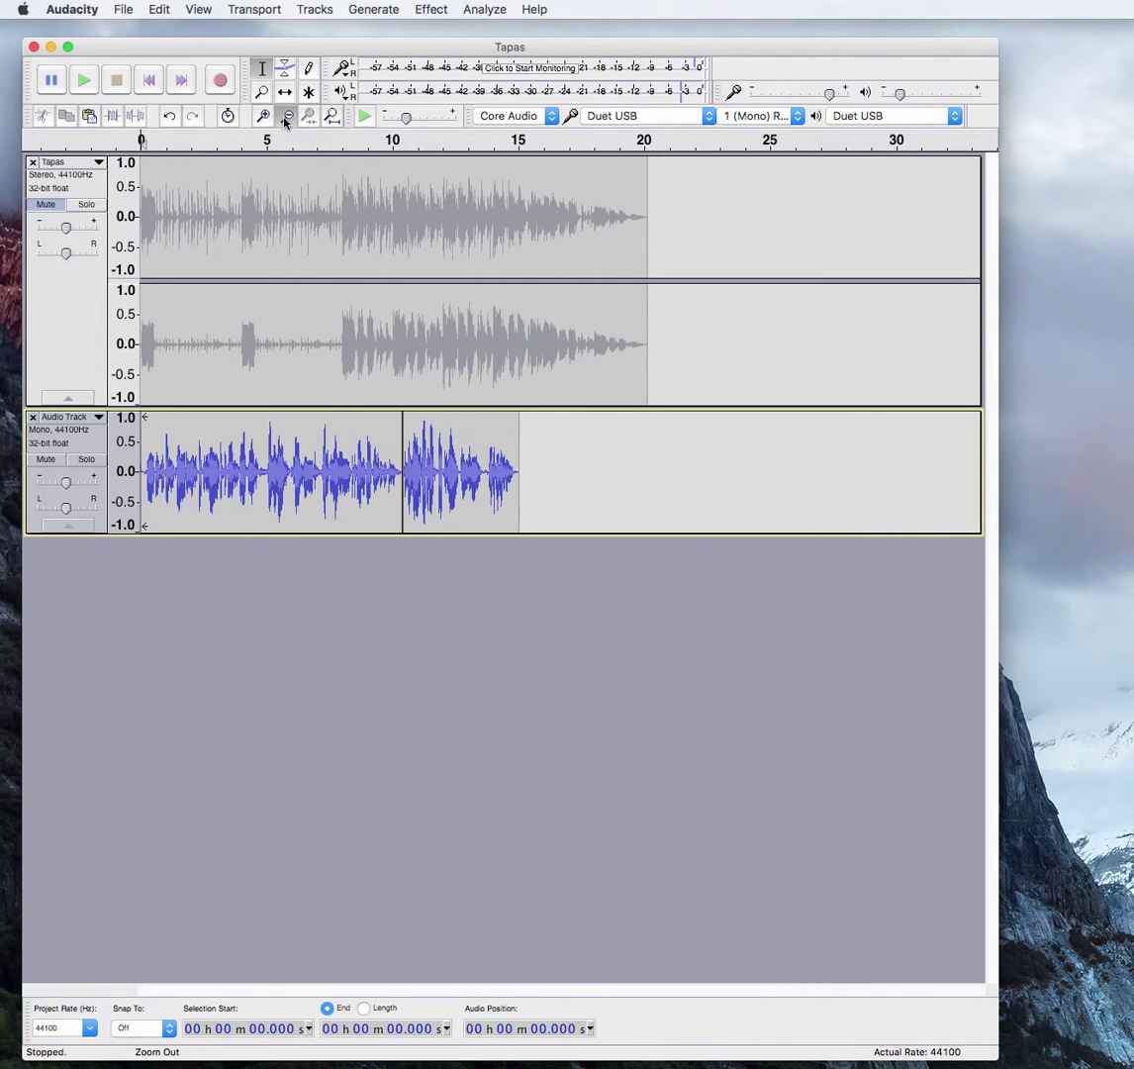
left_click(286, 116)
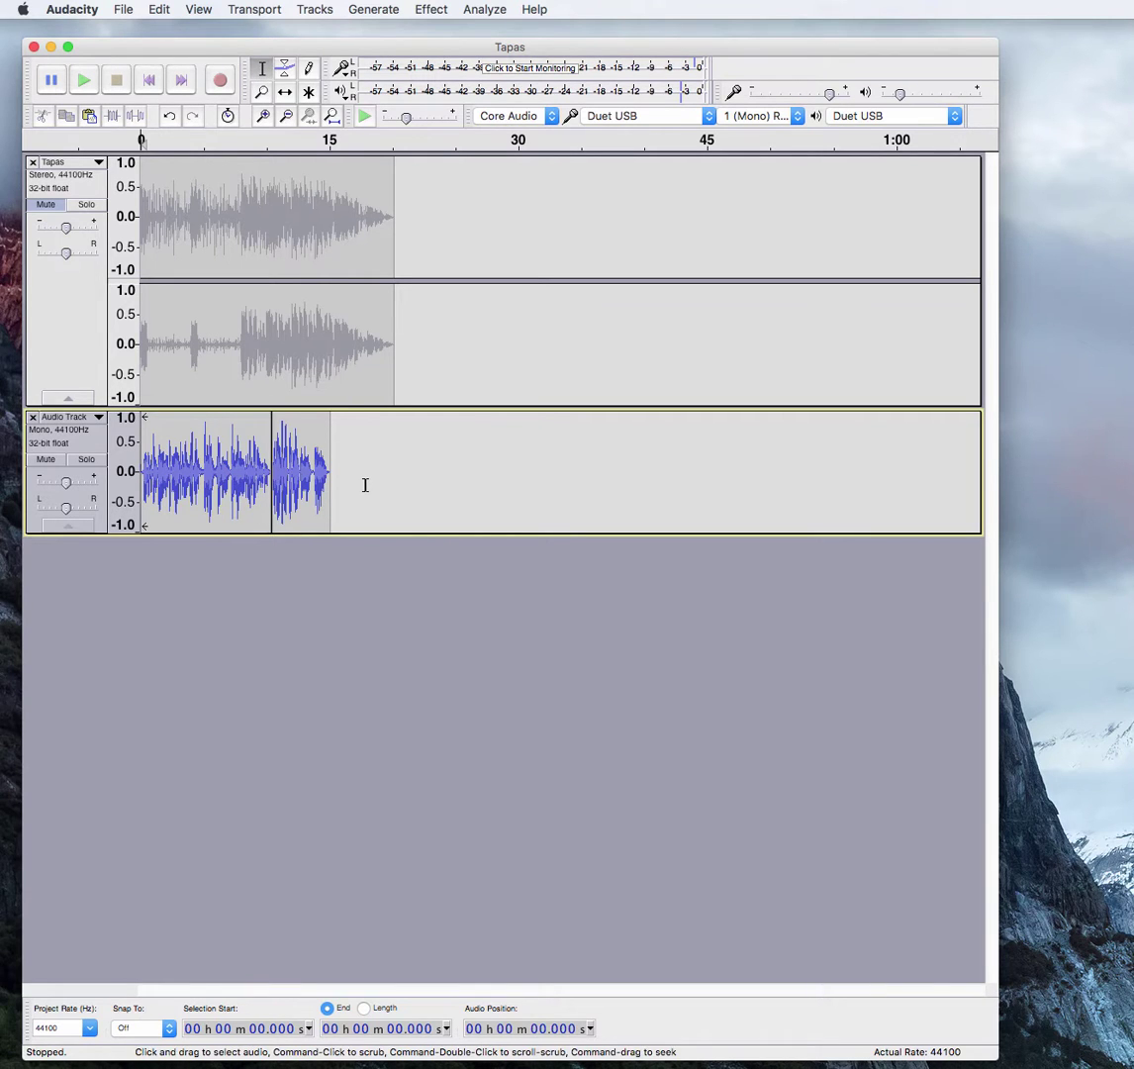
left_click_drag(365, 484, 123, 478)
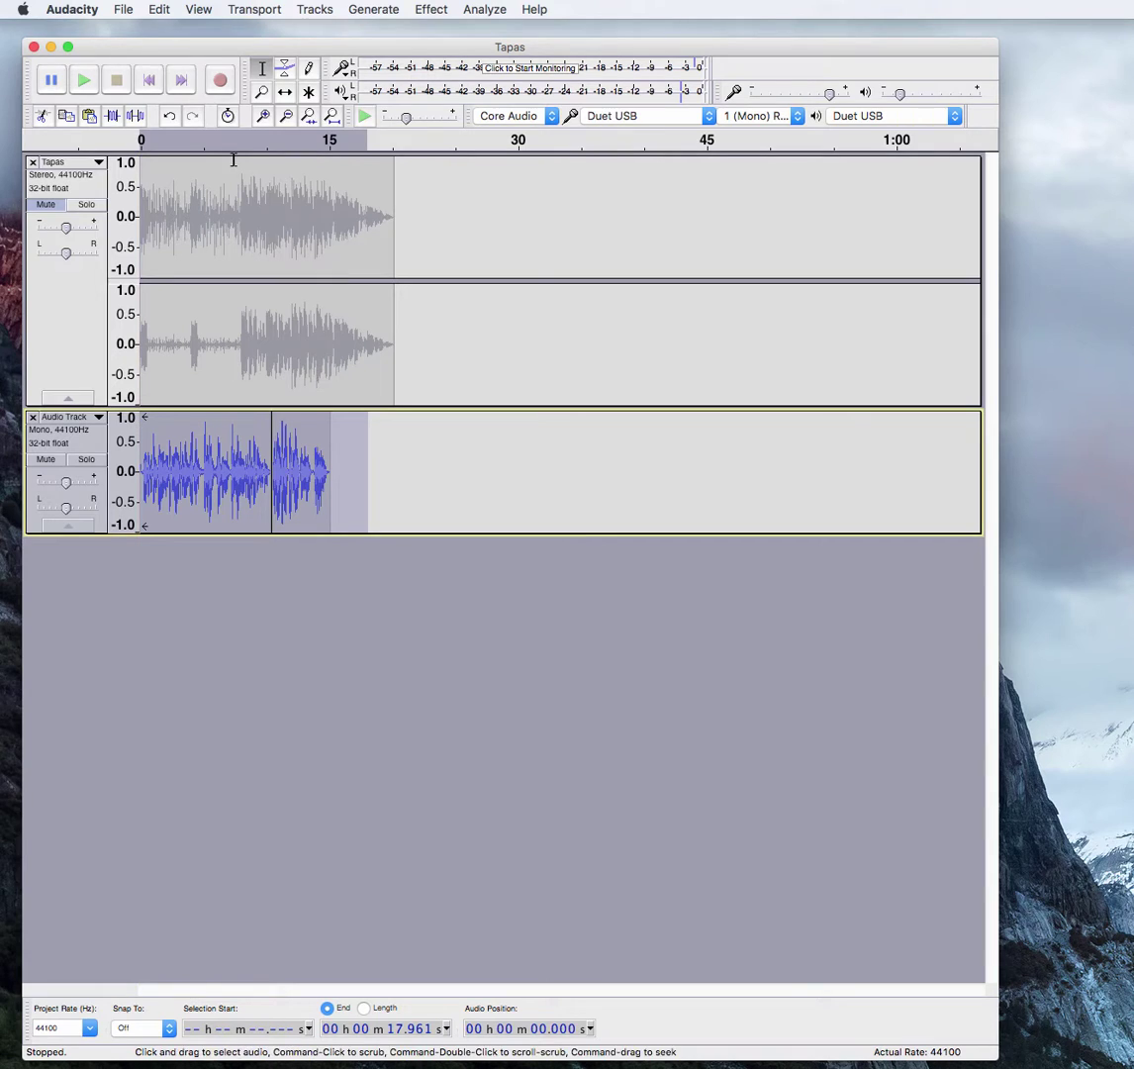
left_click(286, 94)
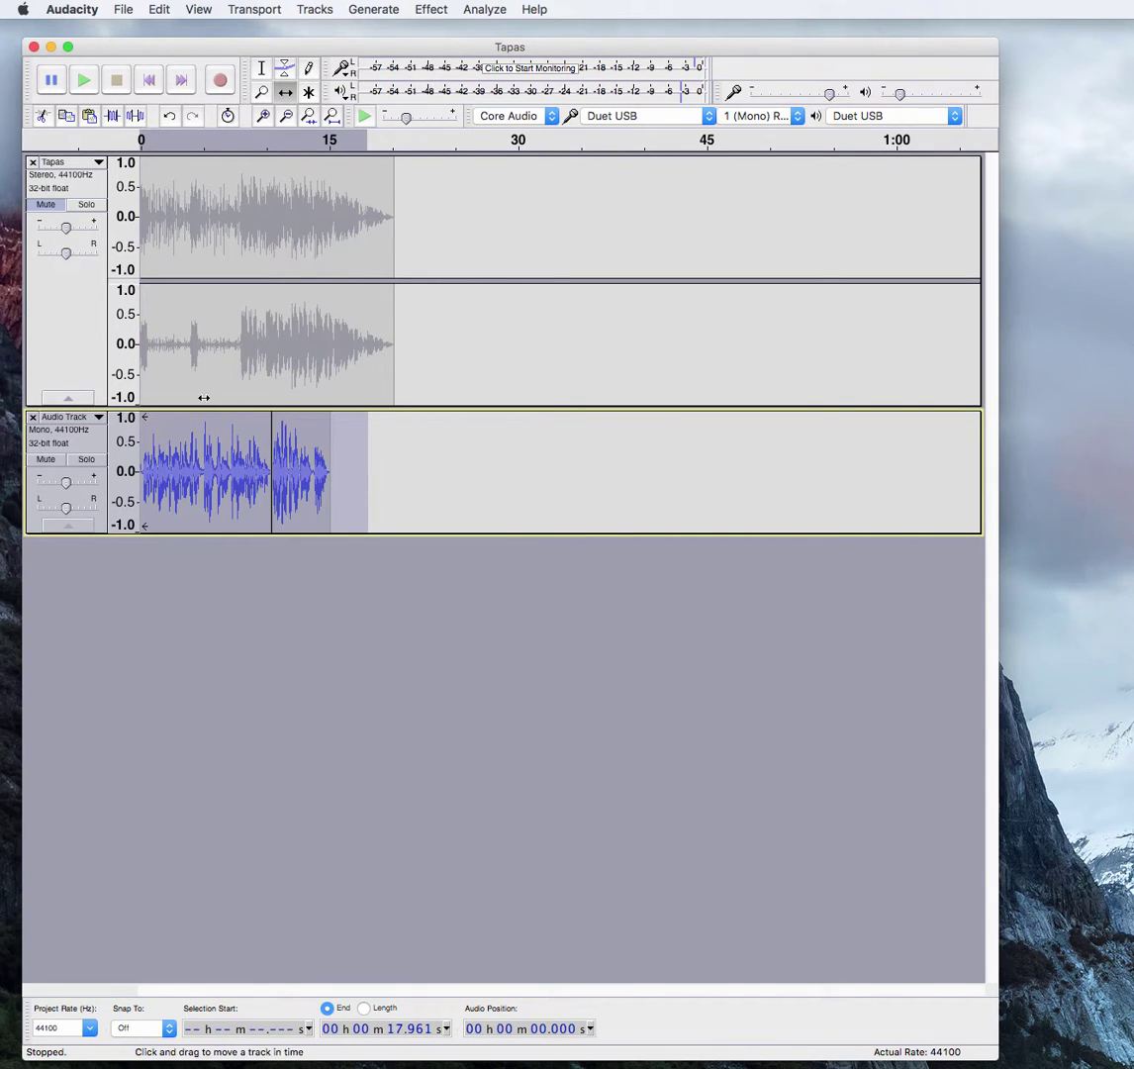
left_click_drag(163, 429, 354, 424)
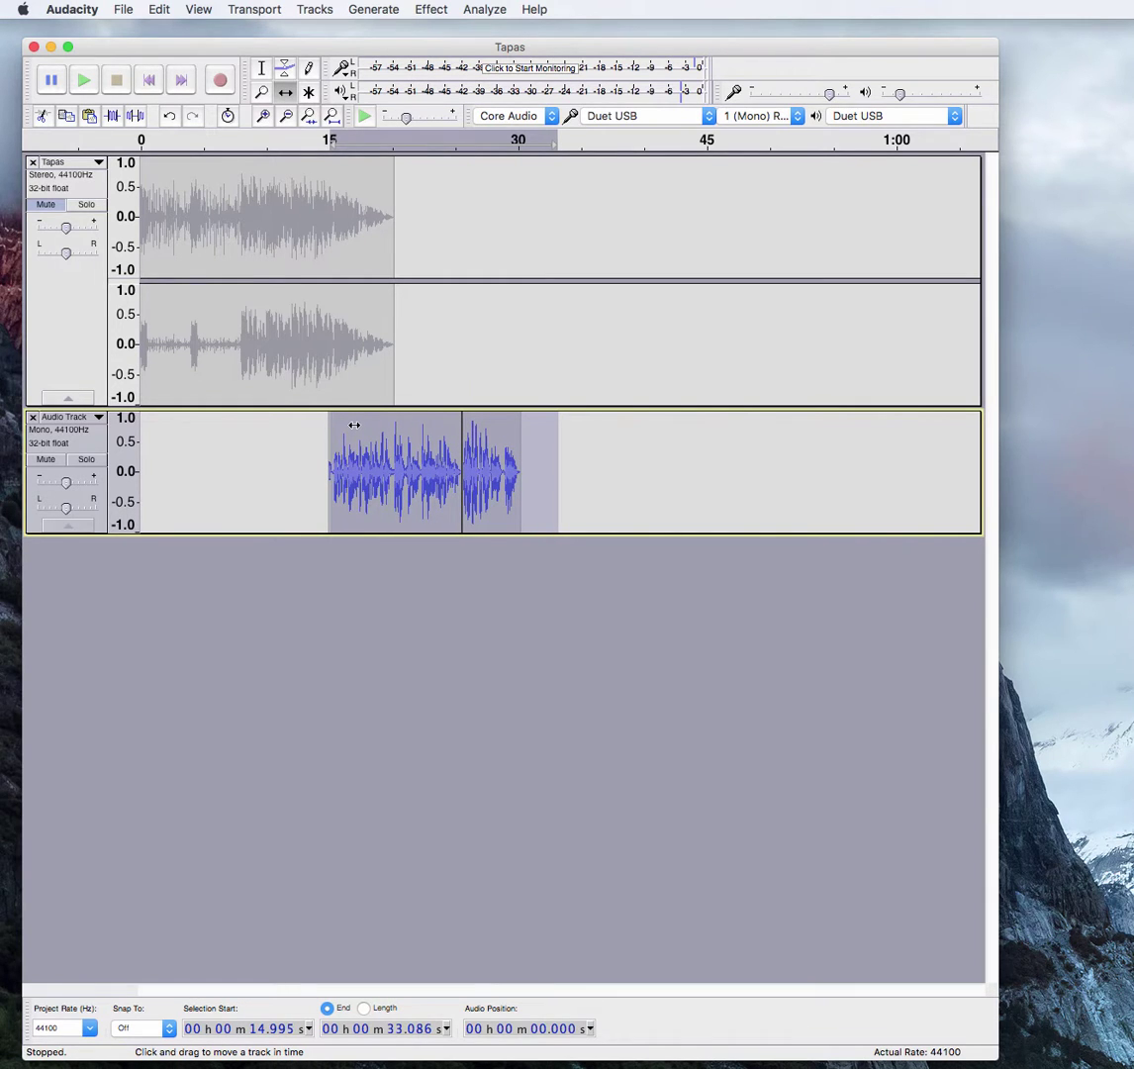
Unmute the Tapas track, lower its gain, and audition the music-to-voice transition from 8.643 seconds with the Selection tool active
left_click(46, 205)
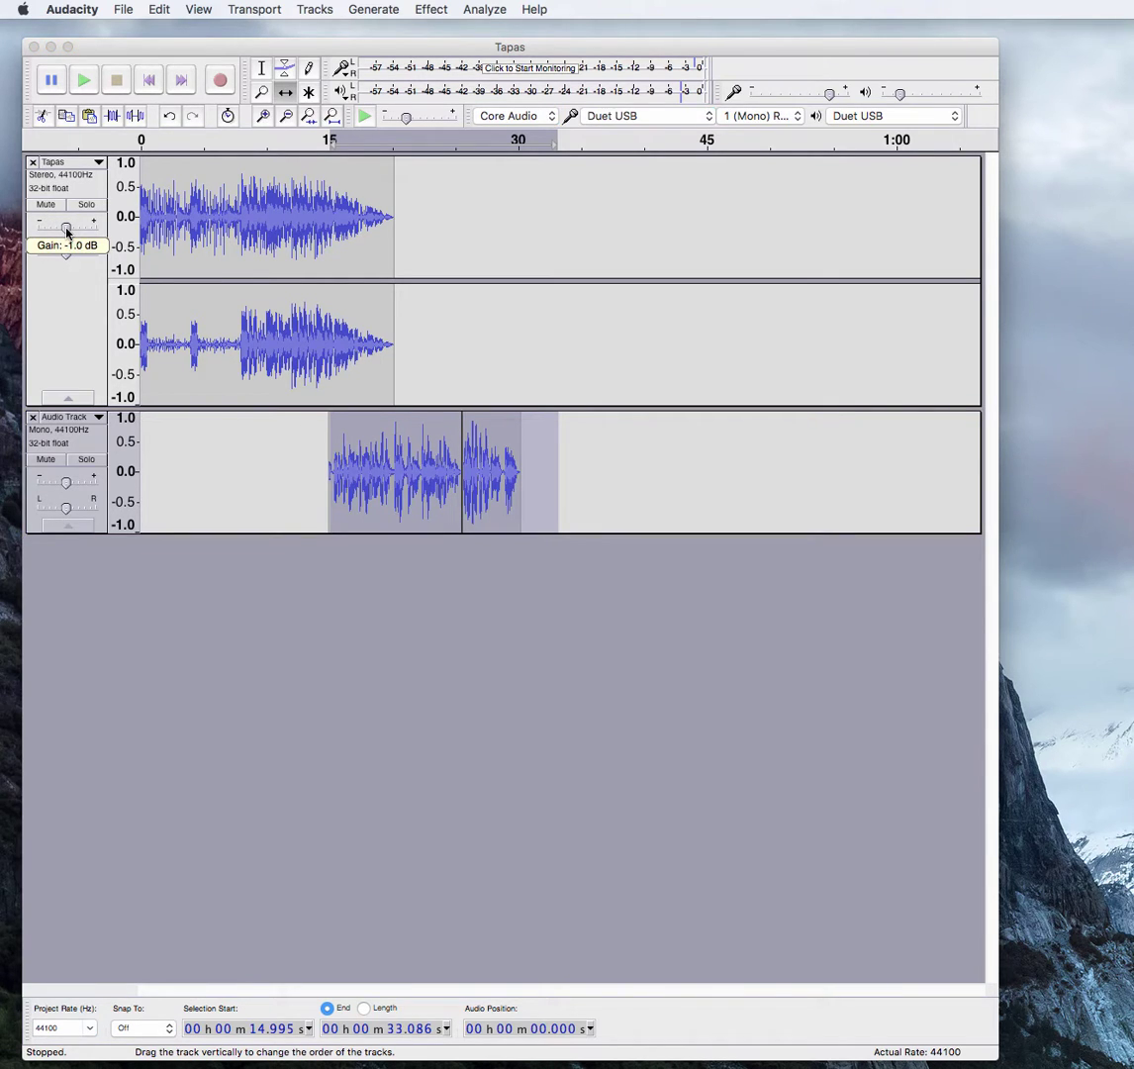
left_click_drag(67, 233, 51, 236)
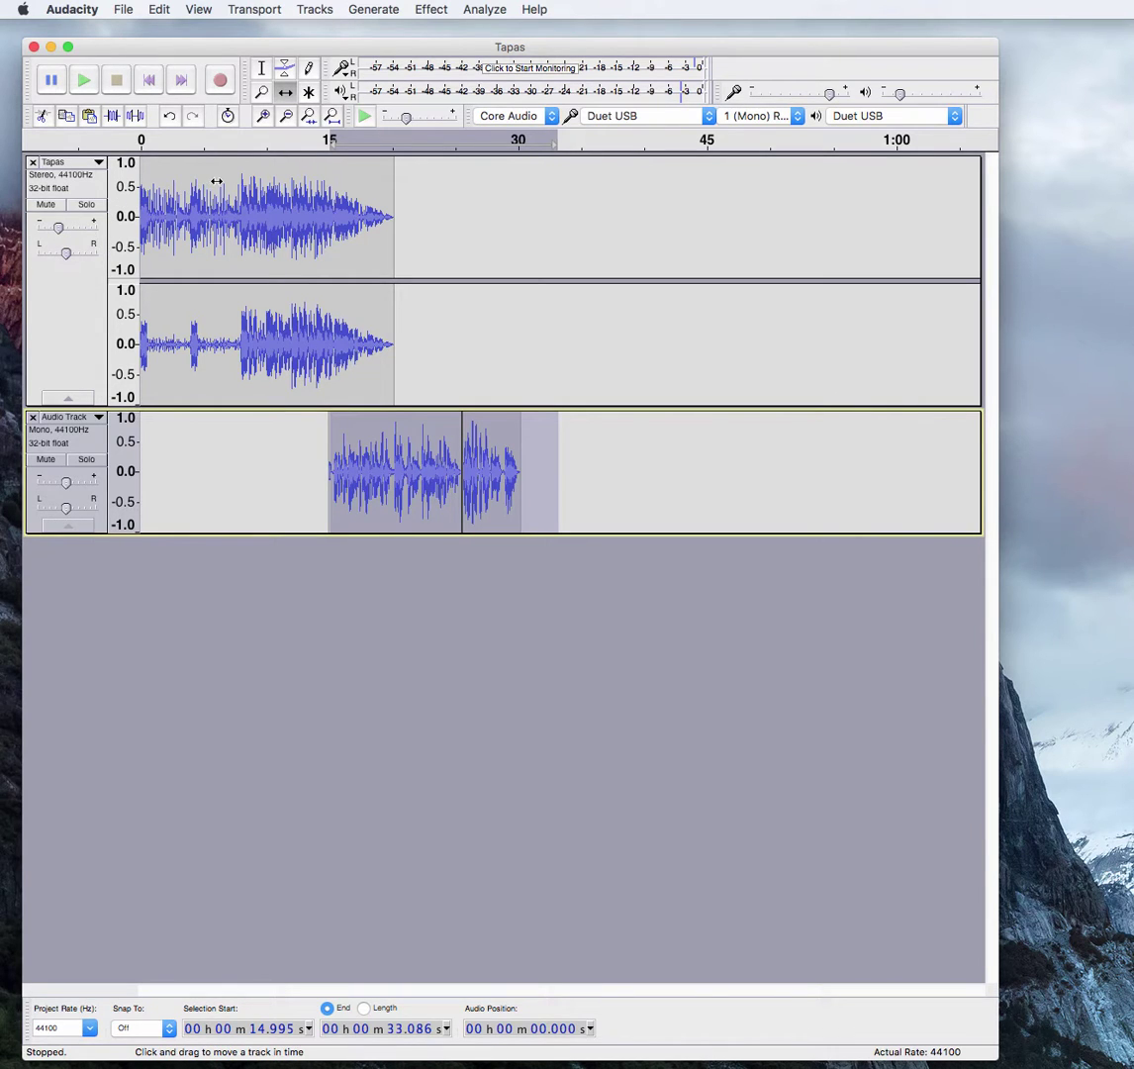
left_click(259, 70)
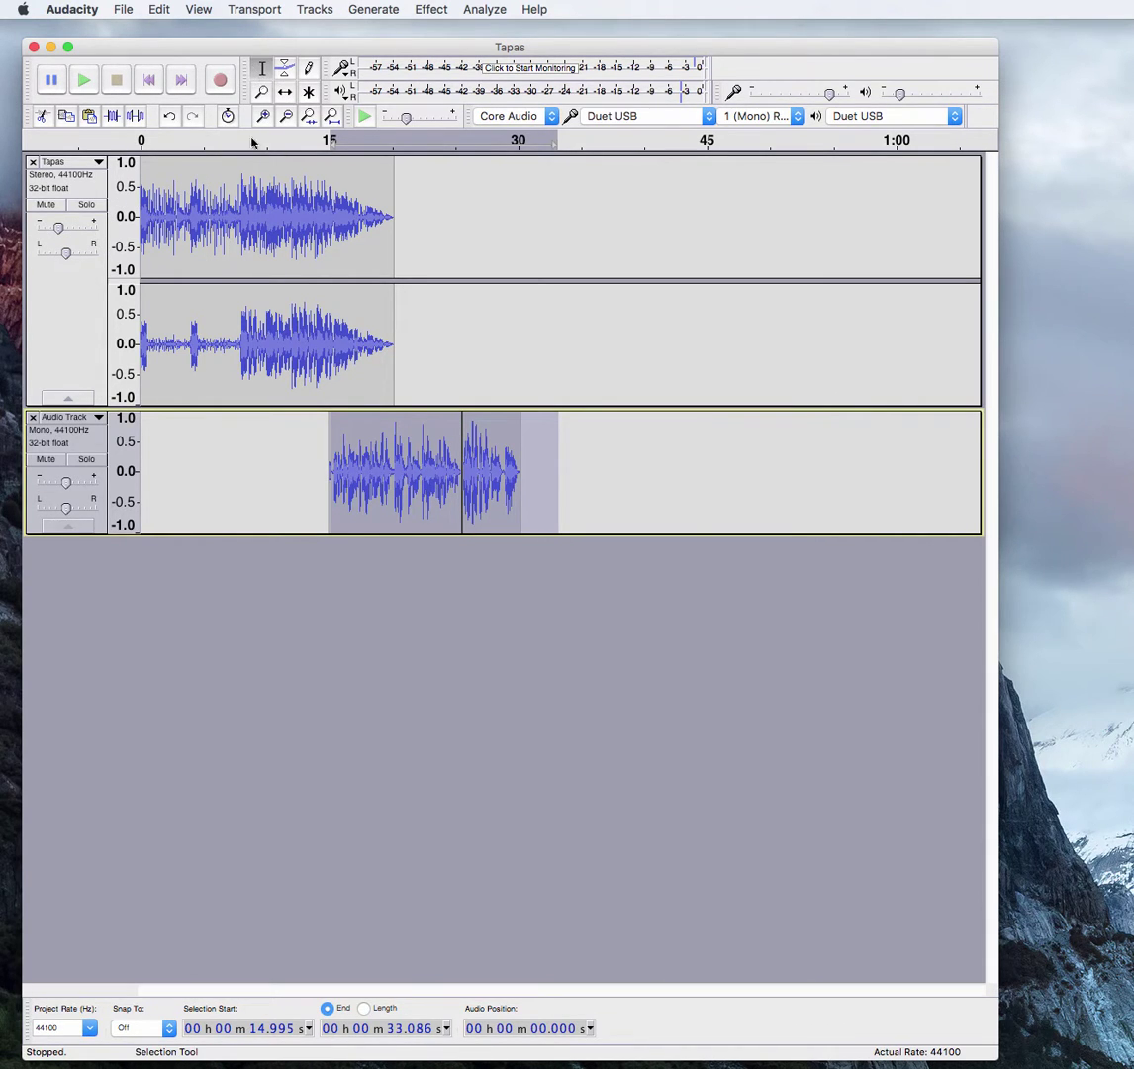
left_click(249, 183)
key("space")
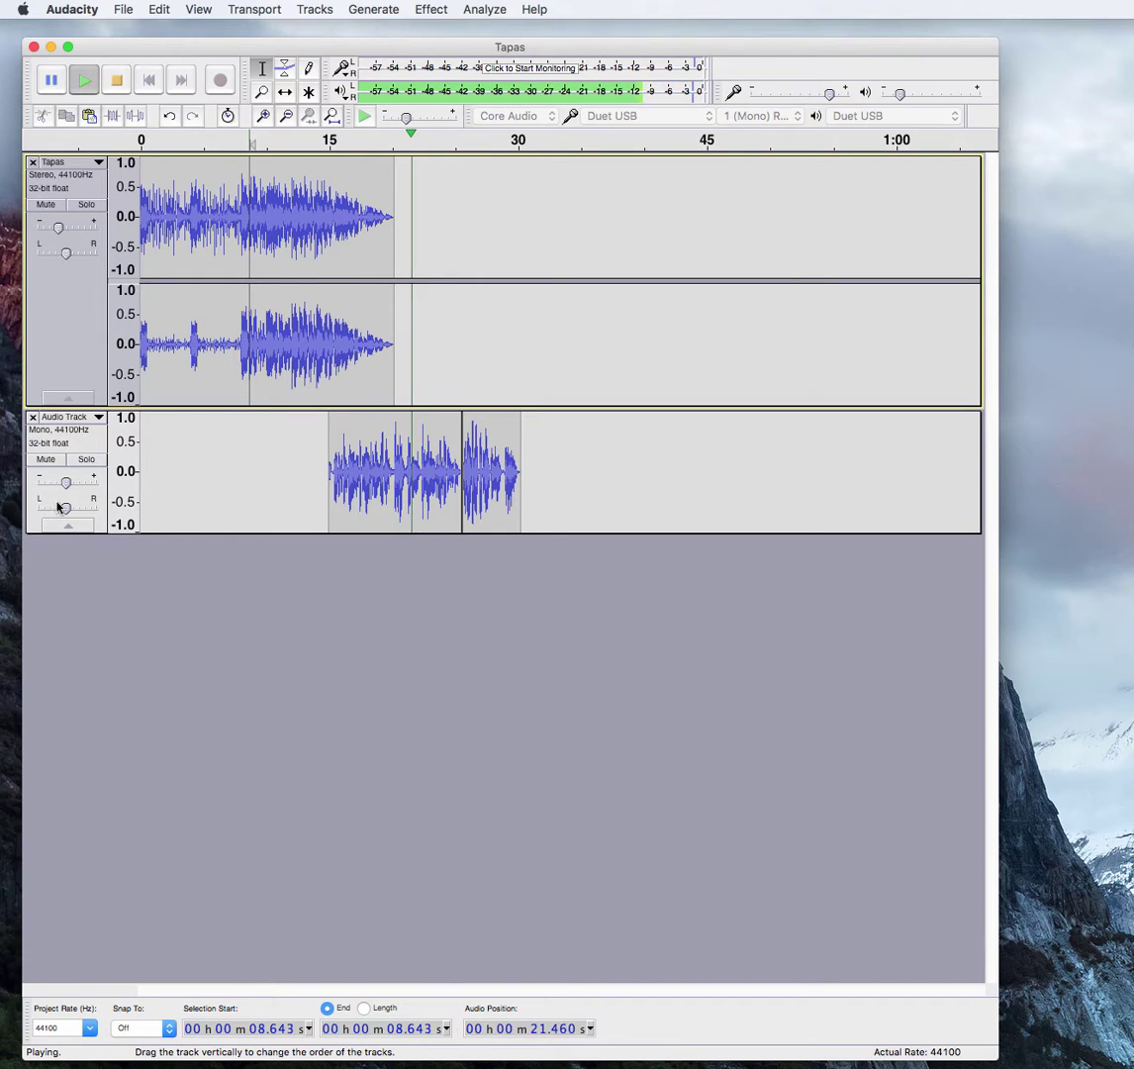
key("space")
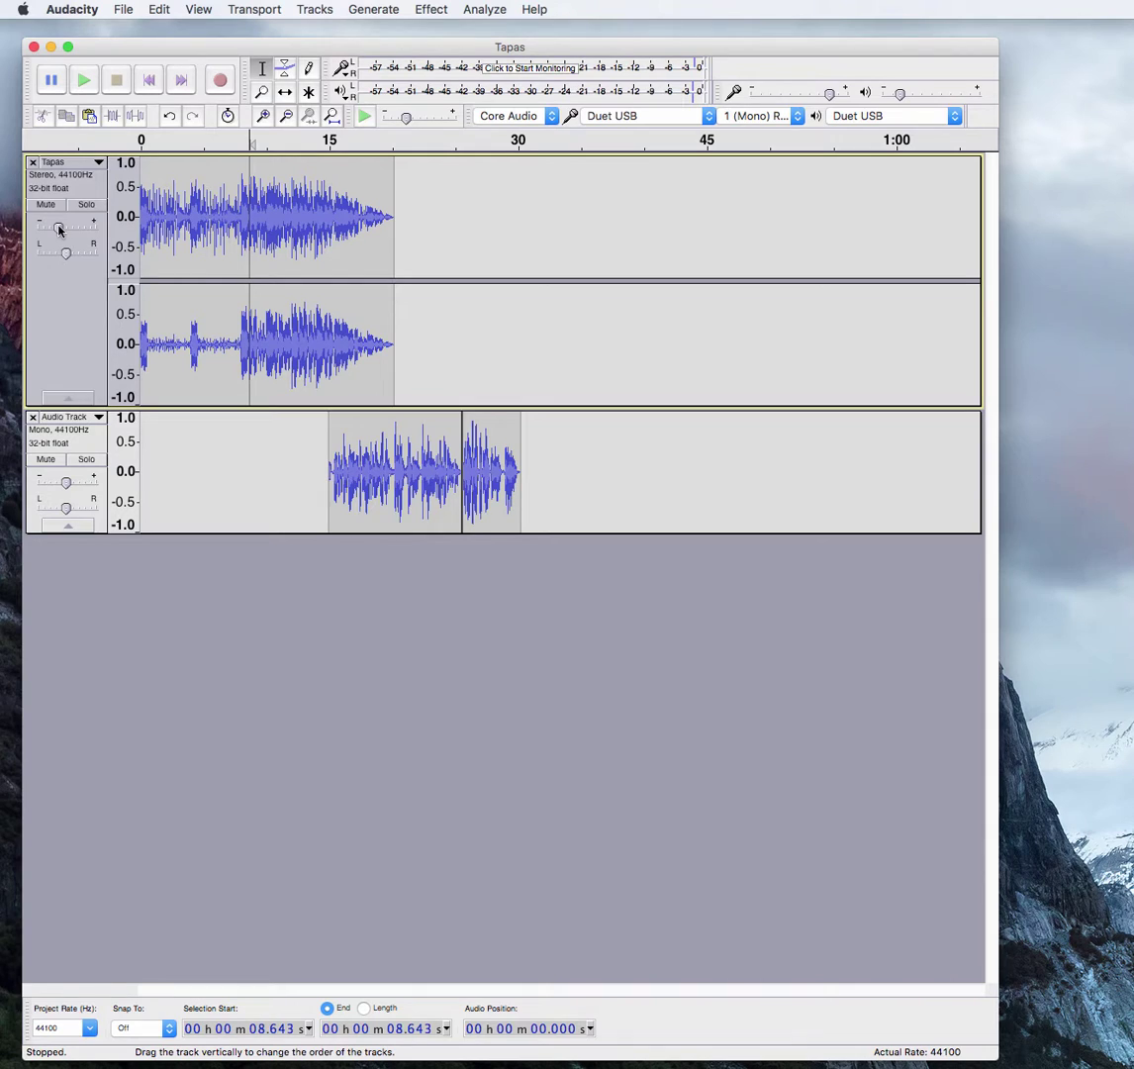
Lower the Tapas track's gain to -15 dB and audition the mix from 11.276 seconds
mouse_move(60, 229)
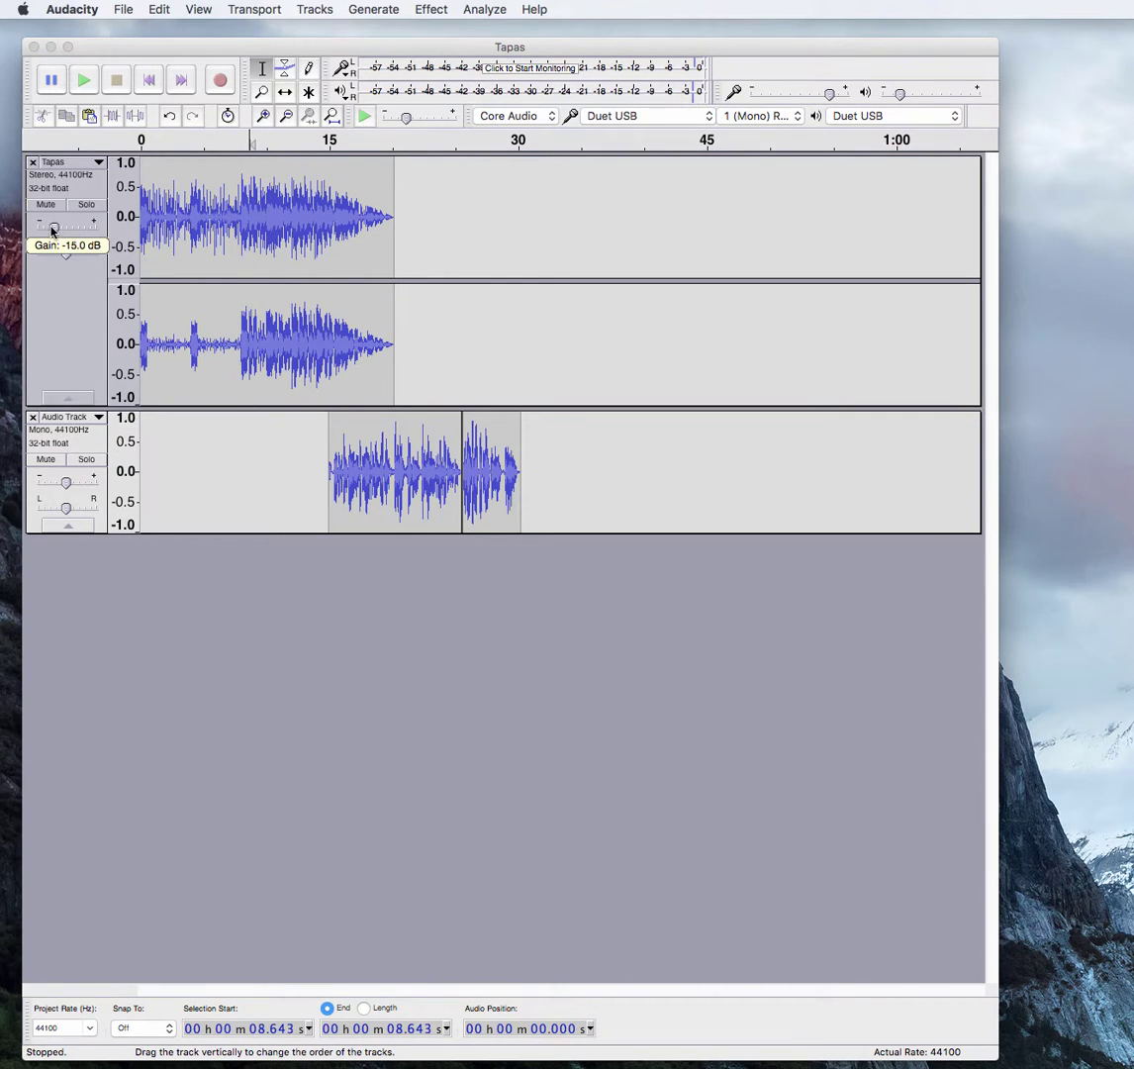
left_click(52, 230)
left_click(282, 217)
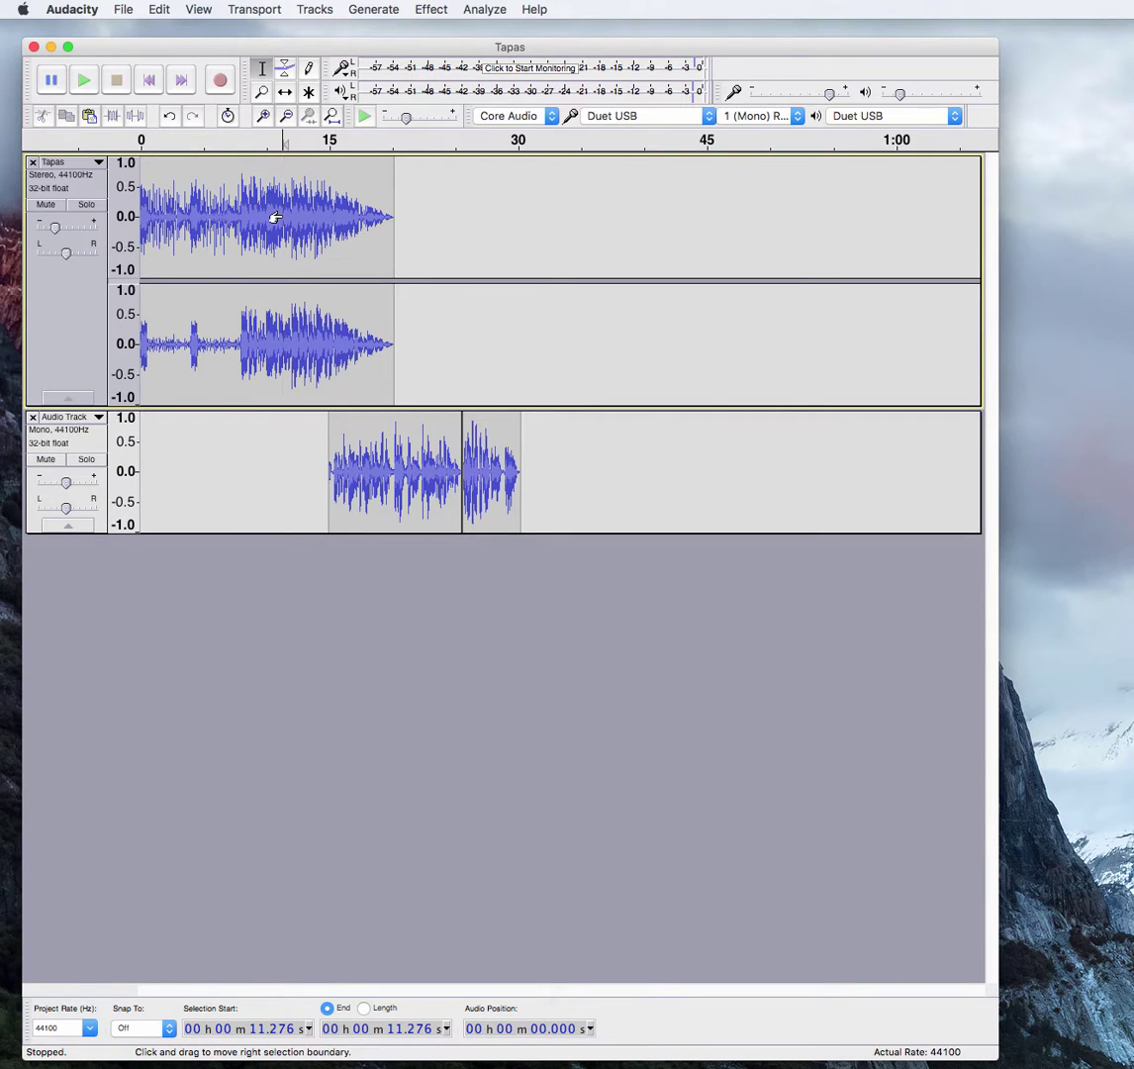
key("space")
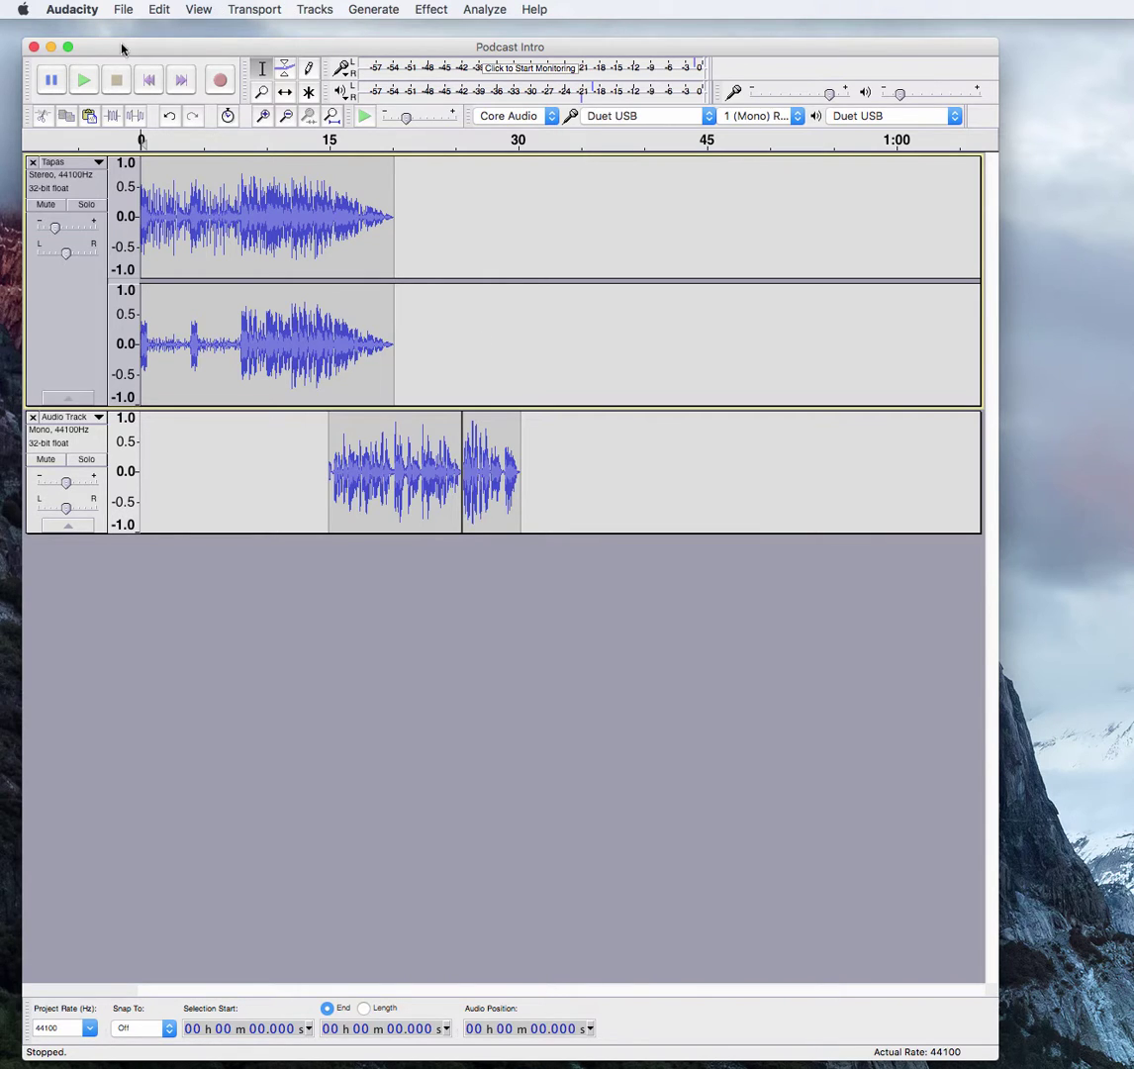
Export the mix as Podcast Intro to the BB Tutorials folder in WAV (Microsoft) signed 16-bit PCM format, accepting the stereo mixdown
left_click(124, 12)
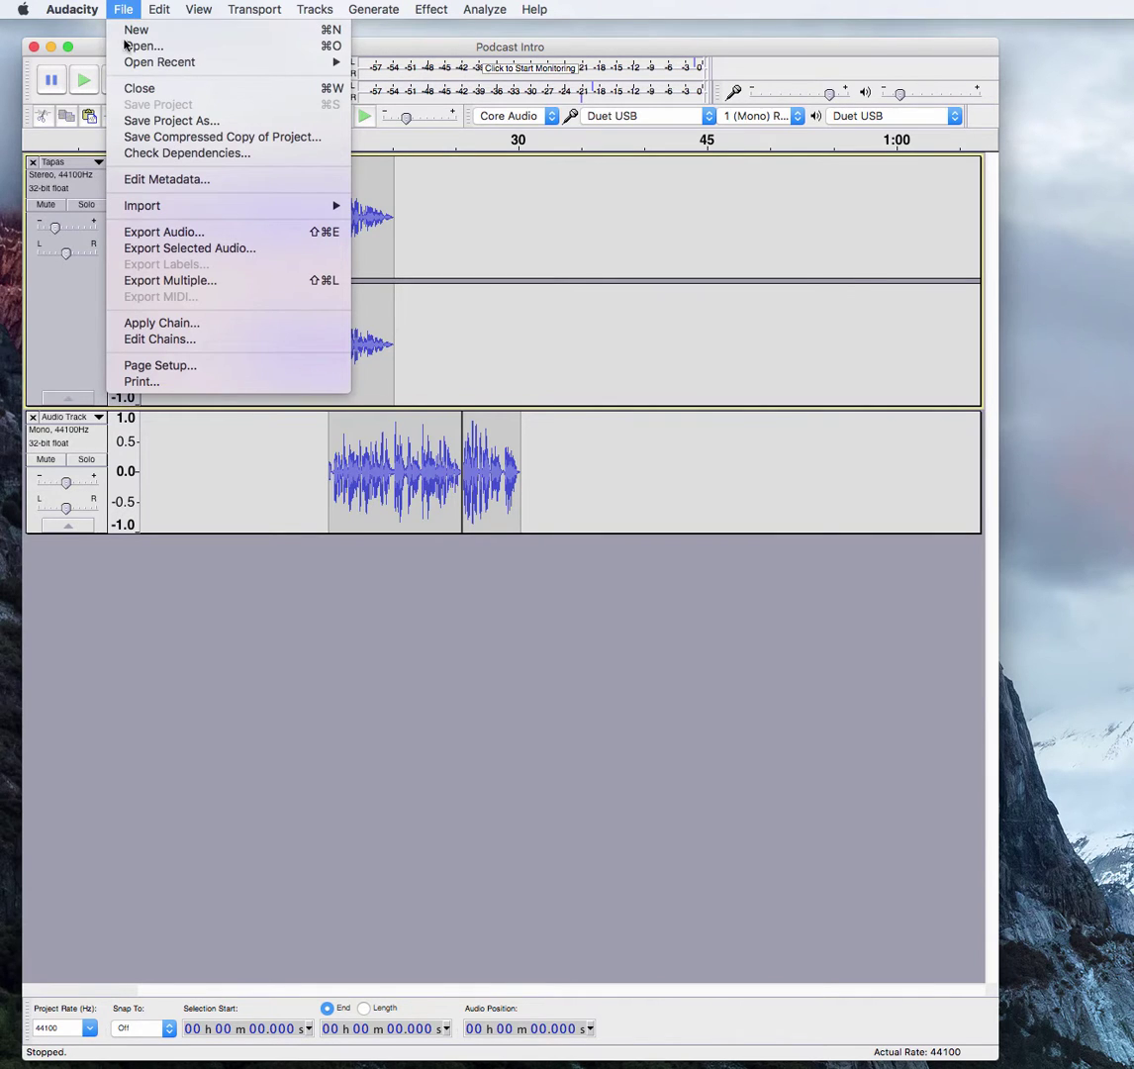
left_click(160, 235)
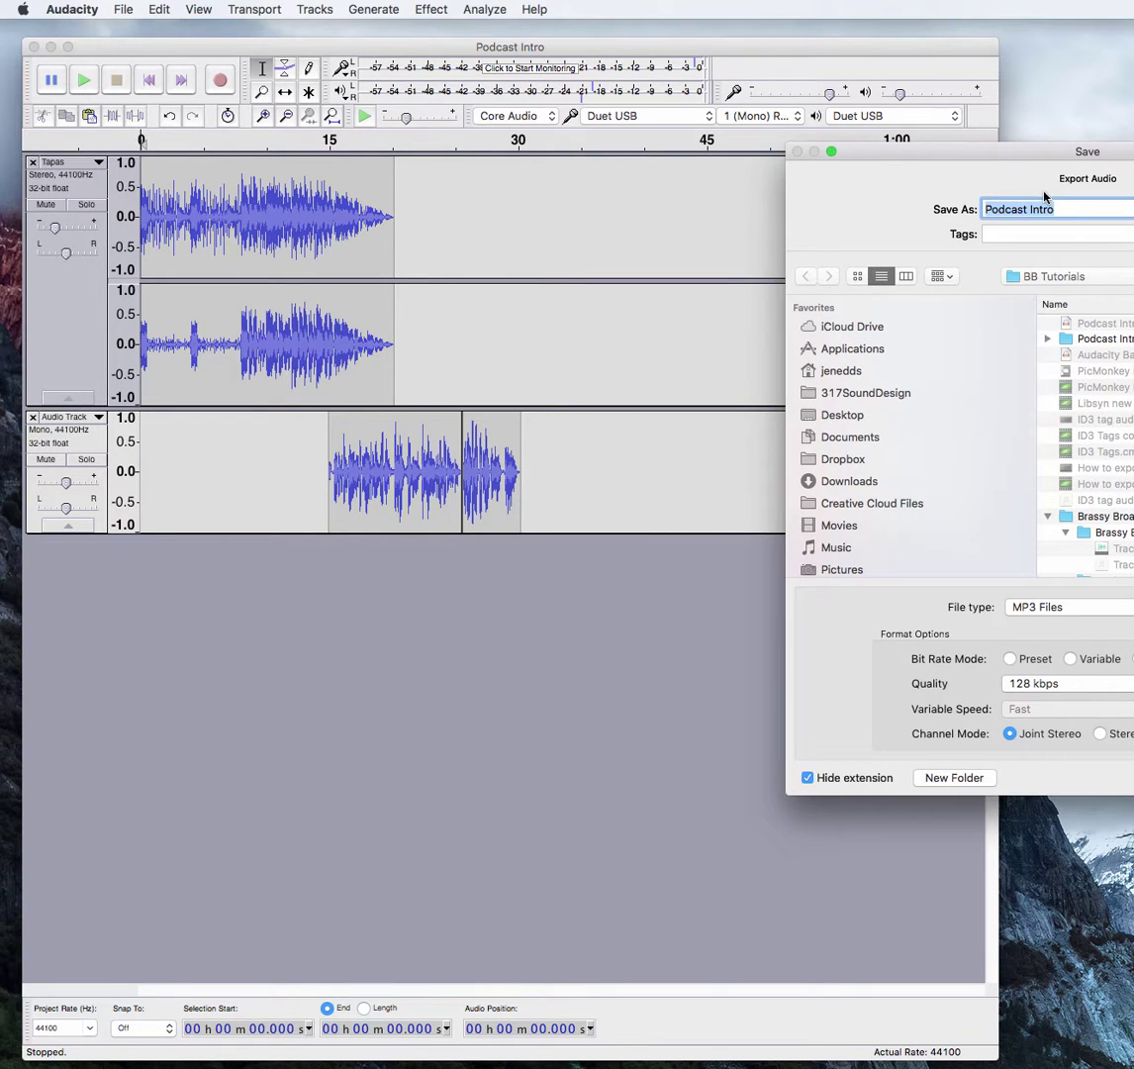
left_click_drag(978, 161, 744, 185)
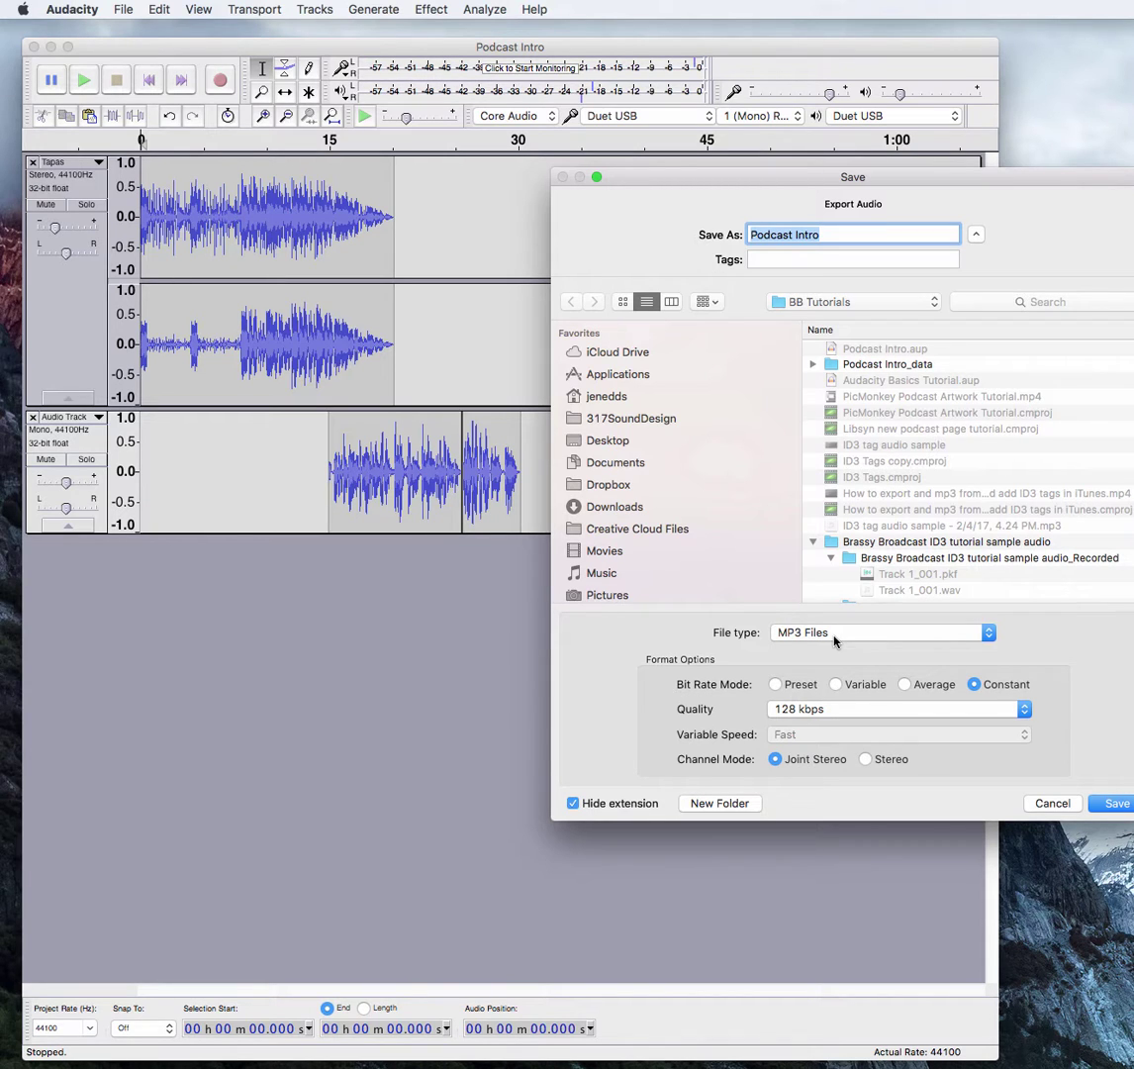
left_click(987, 639)
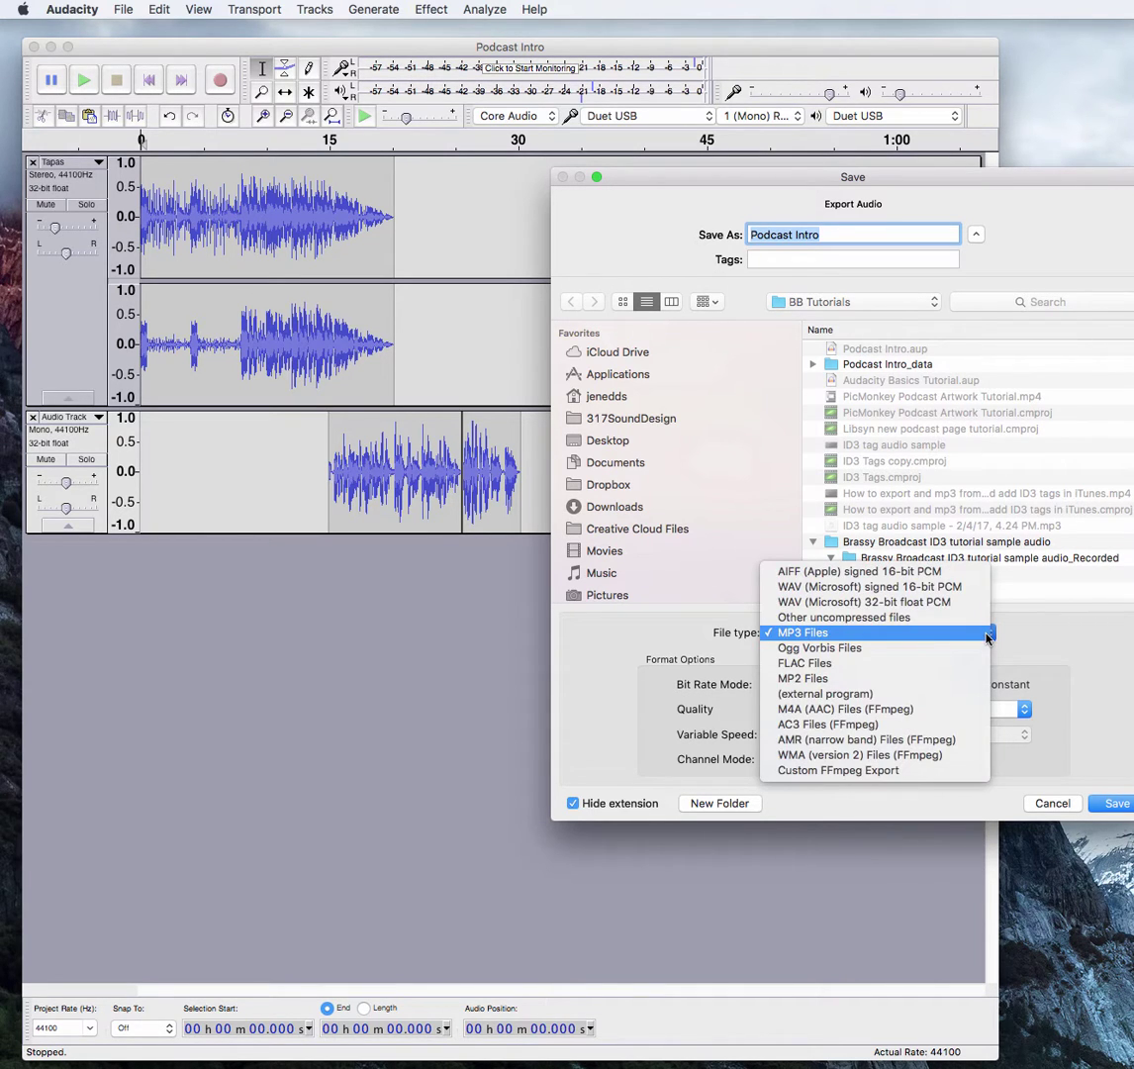
left_click(915, 590)
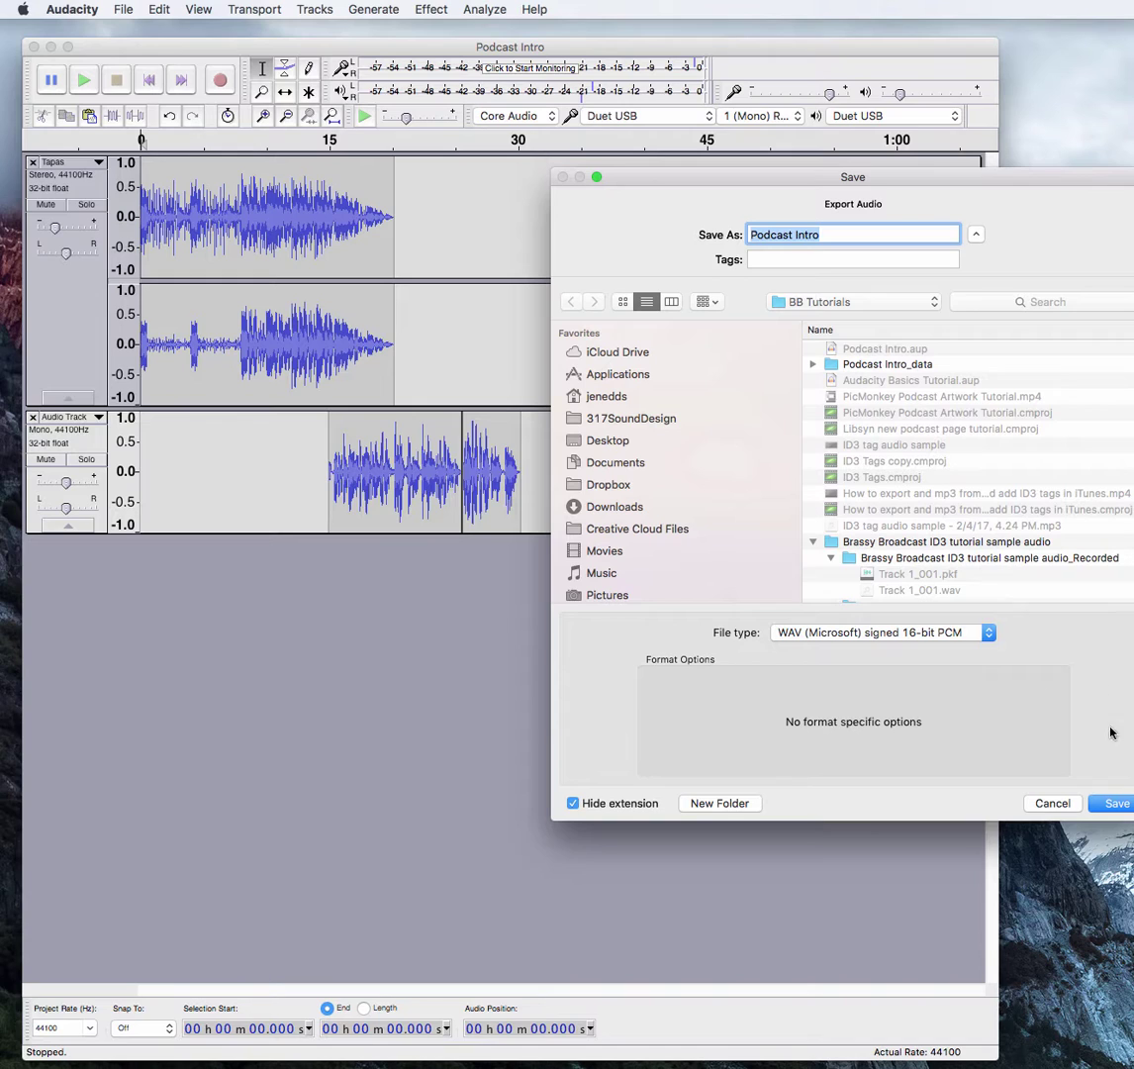
left_click(1115, 803)
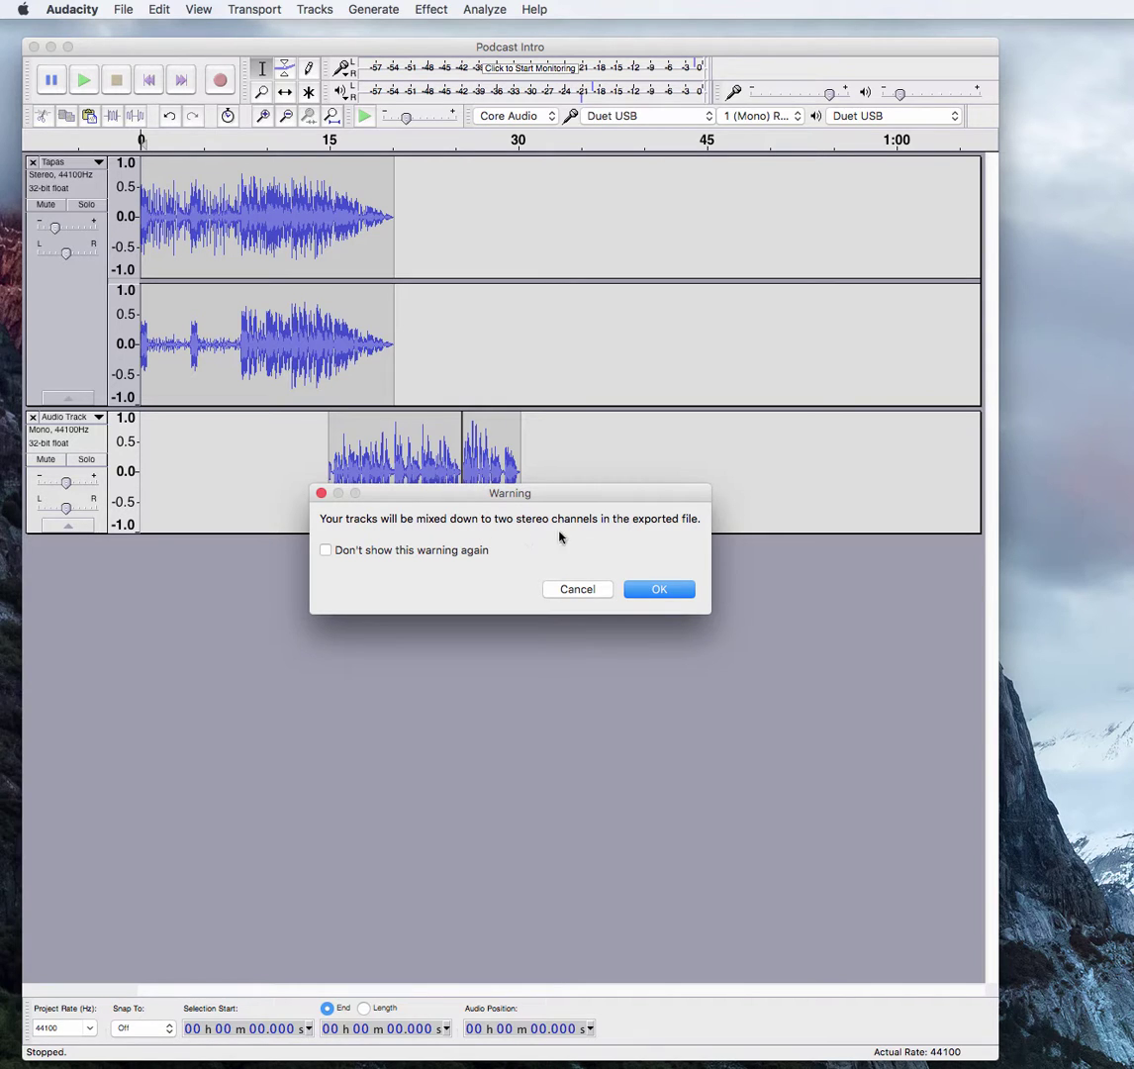
left_click(658, 590)
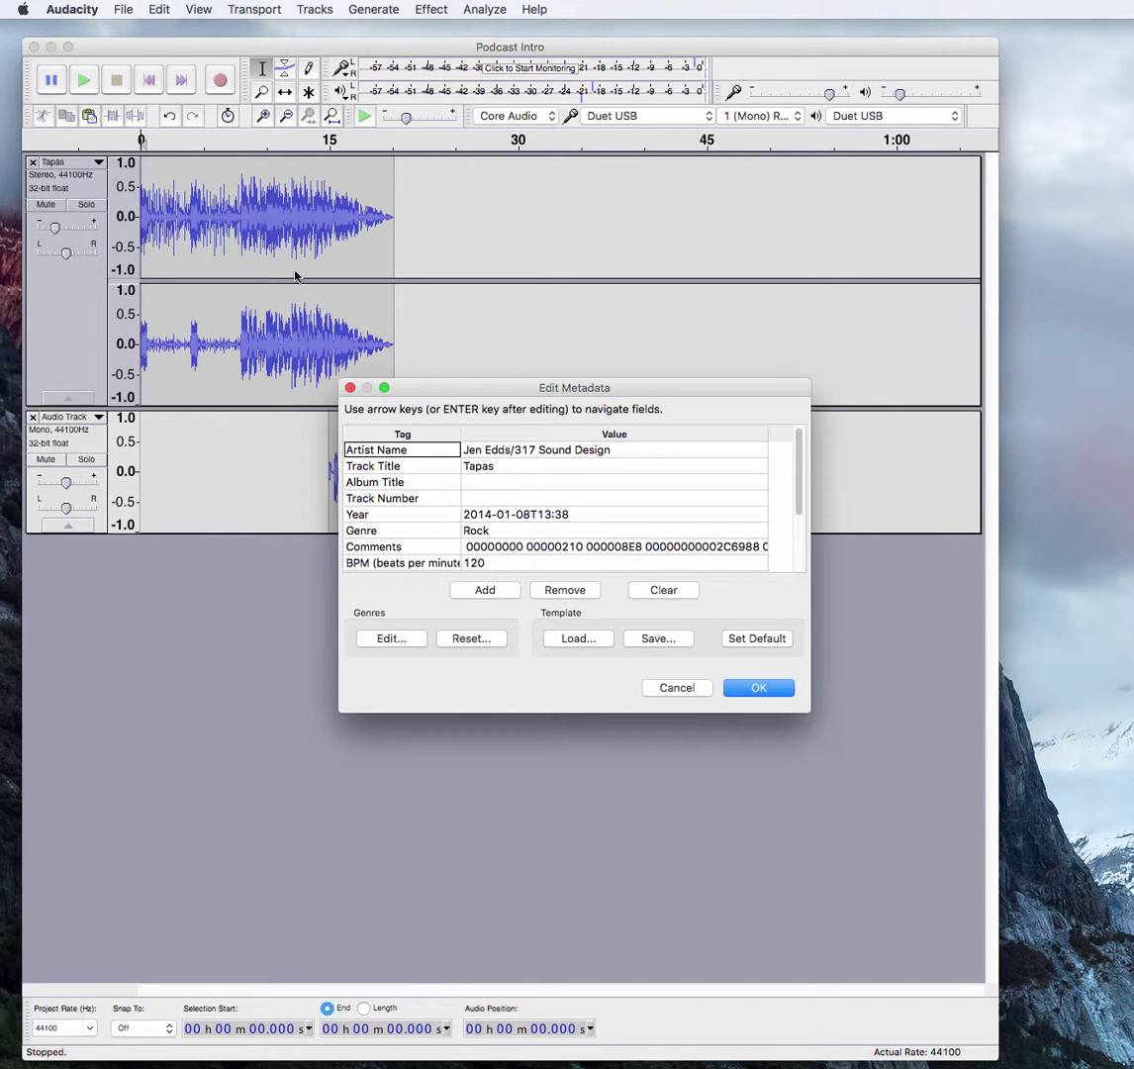
Replace all the export metadata with only the artist's name and the track title Podcast Intro, and accept it
left_click(663, 591)
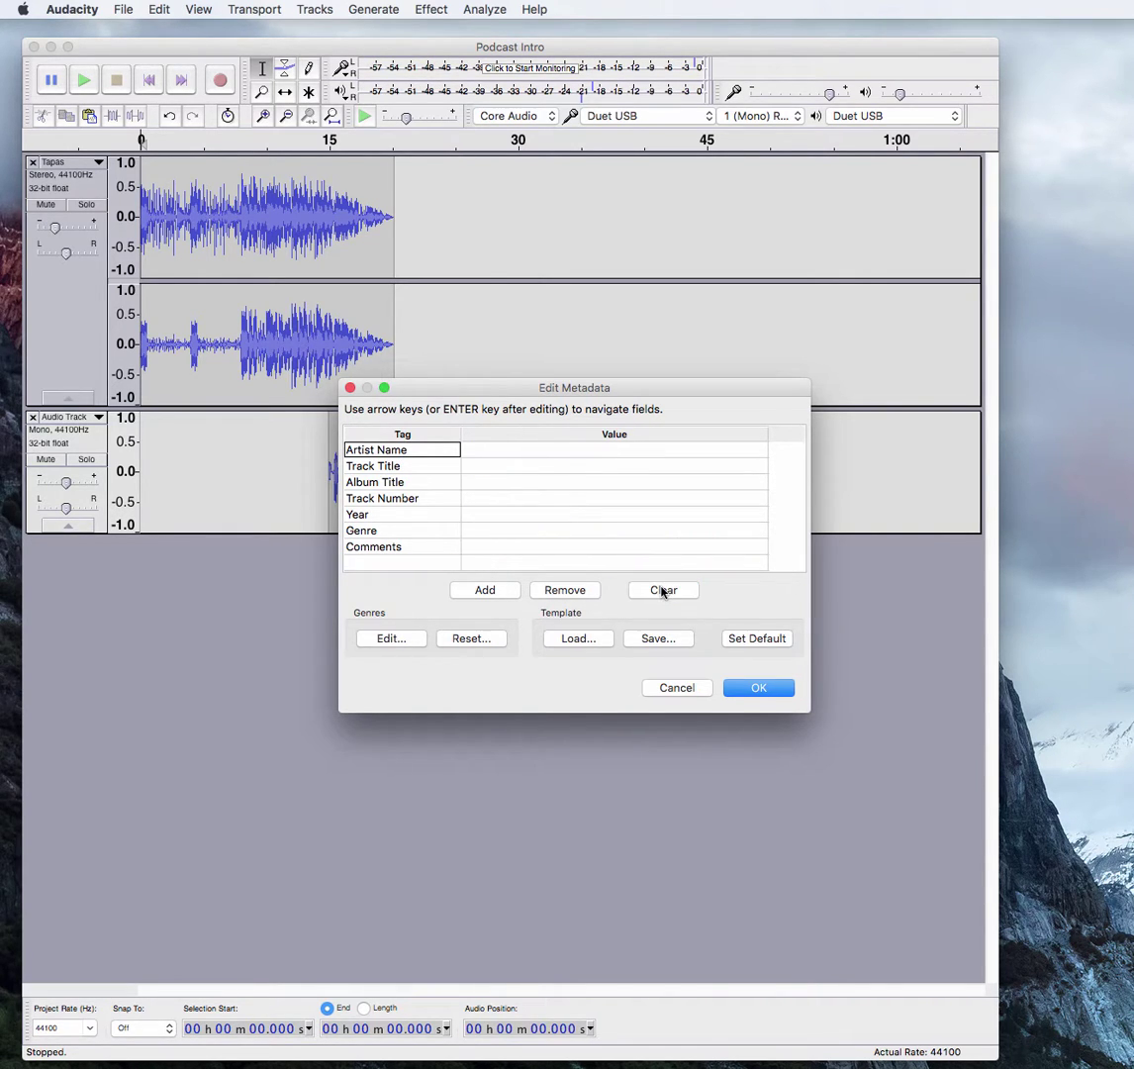
left_click(501, 453)
type("Jen Edds")
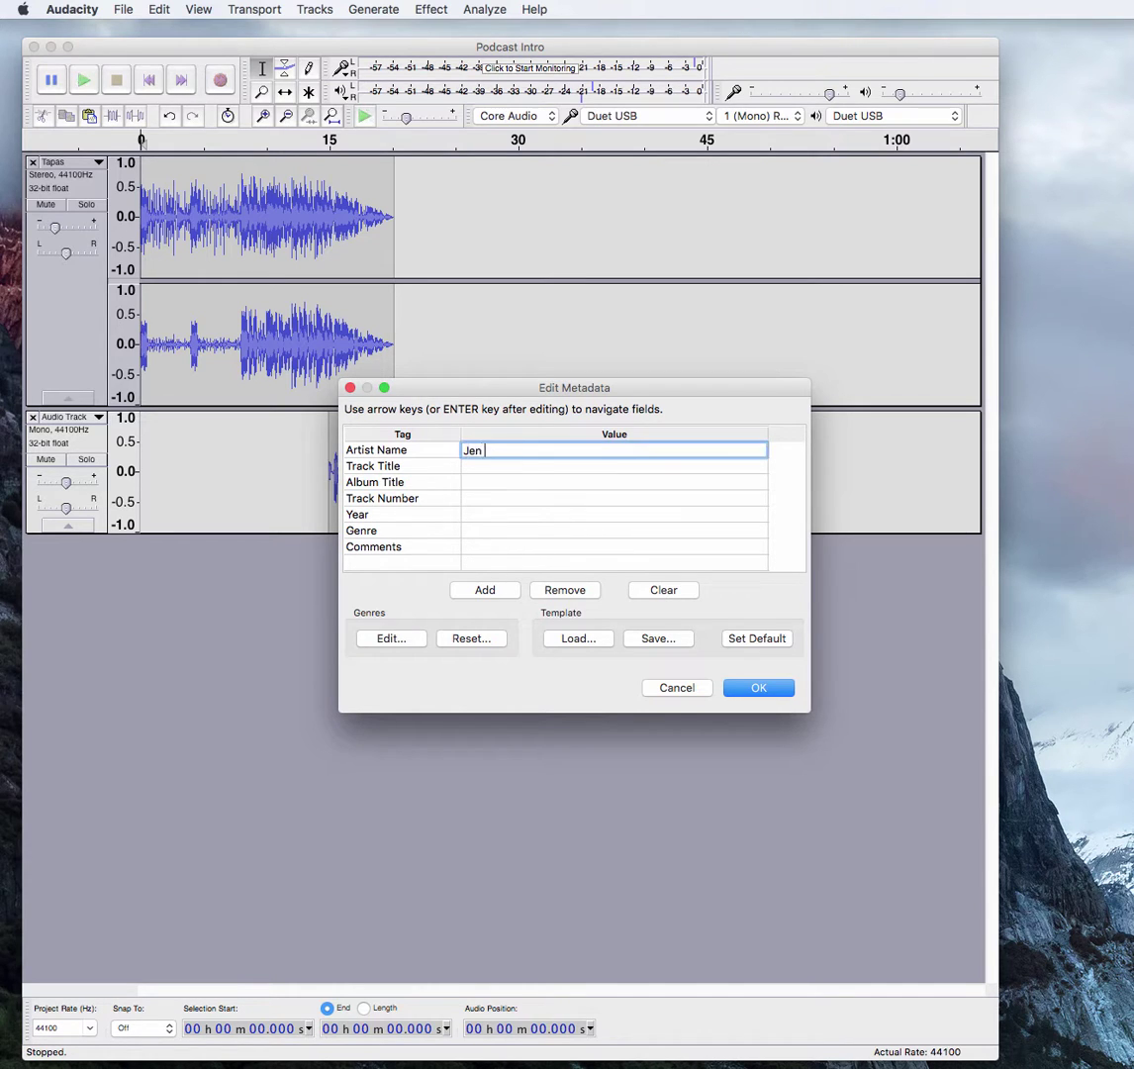
key("Return")
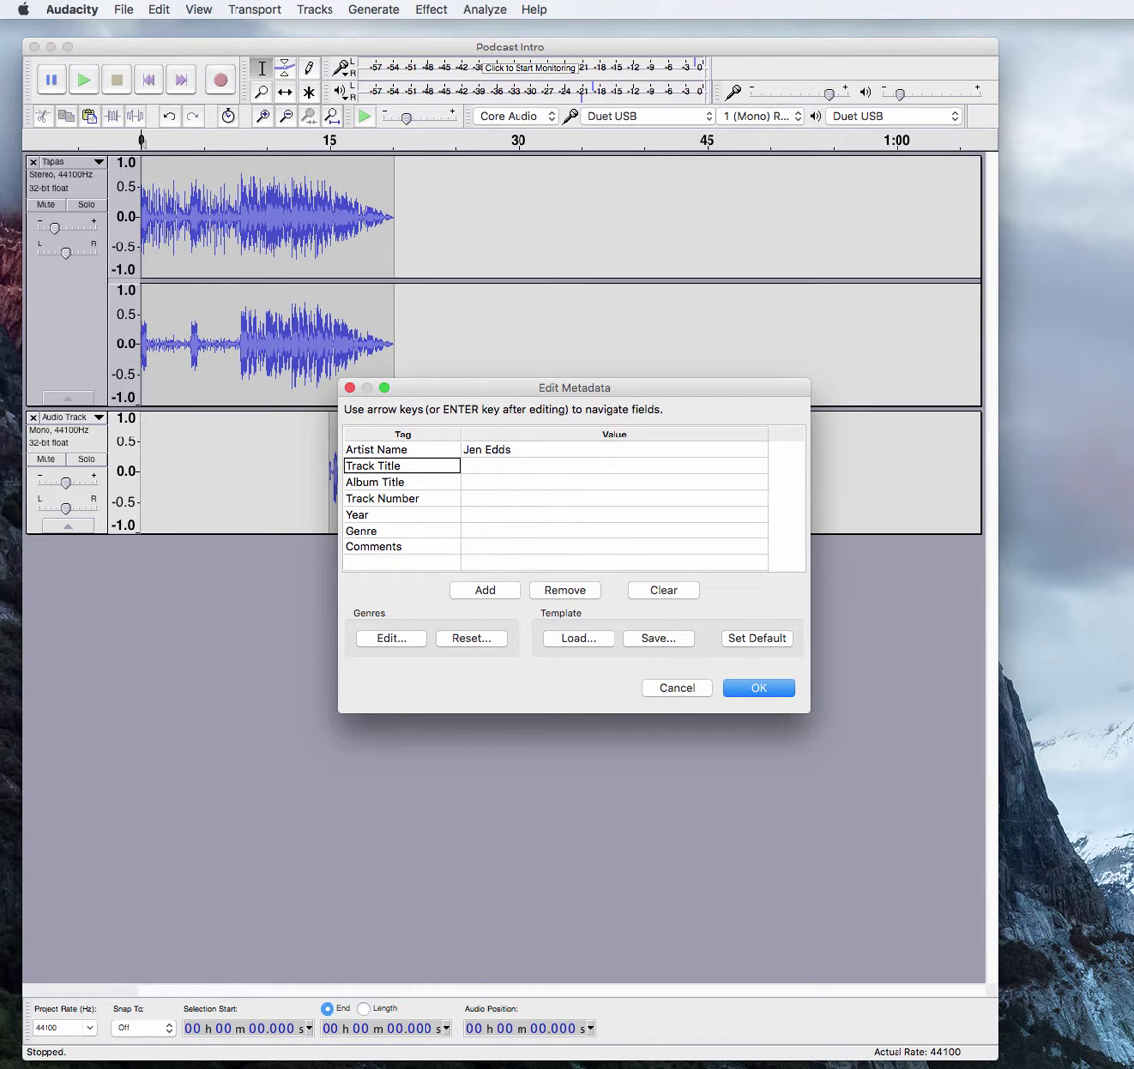
left_click(519, 467)
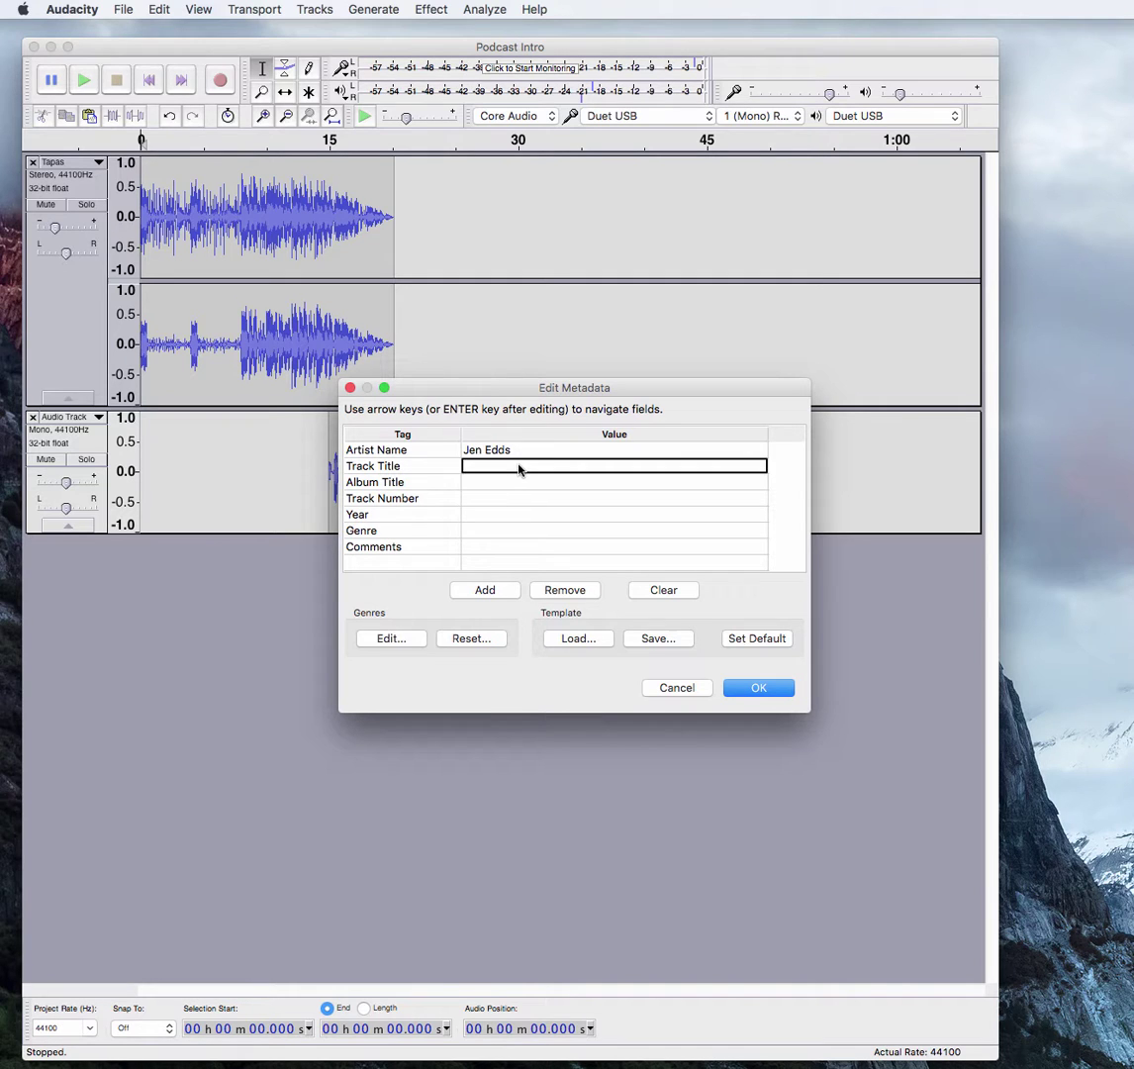
type("Podcast Intro")
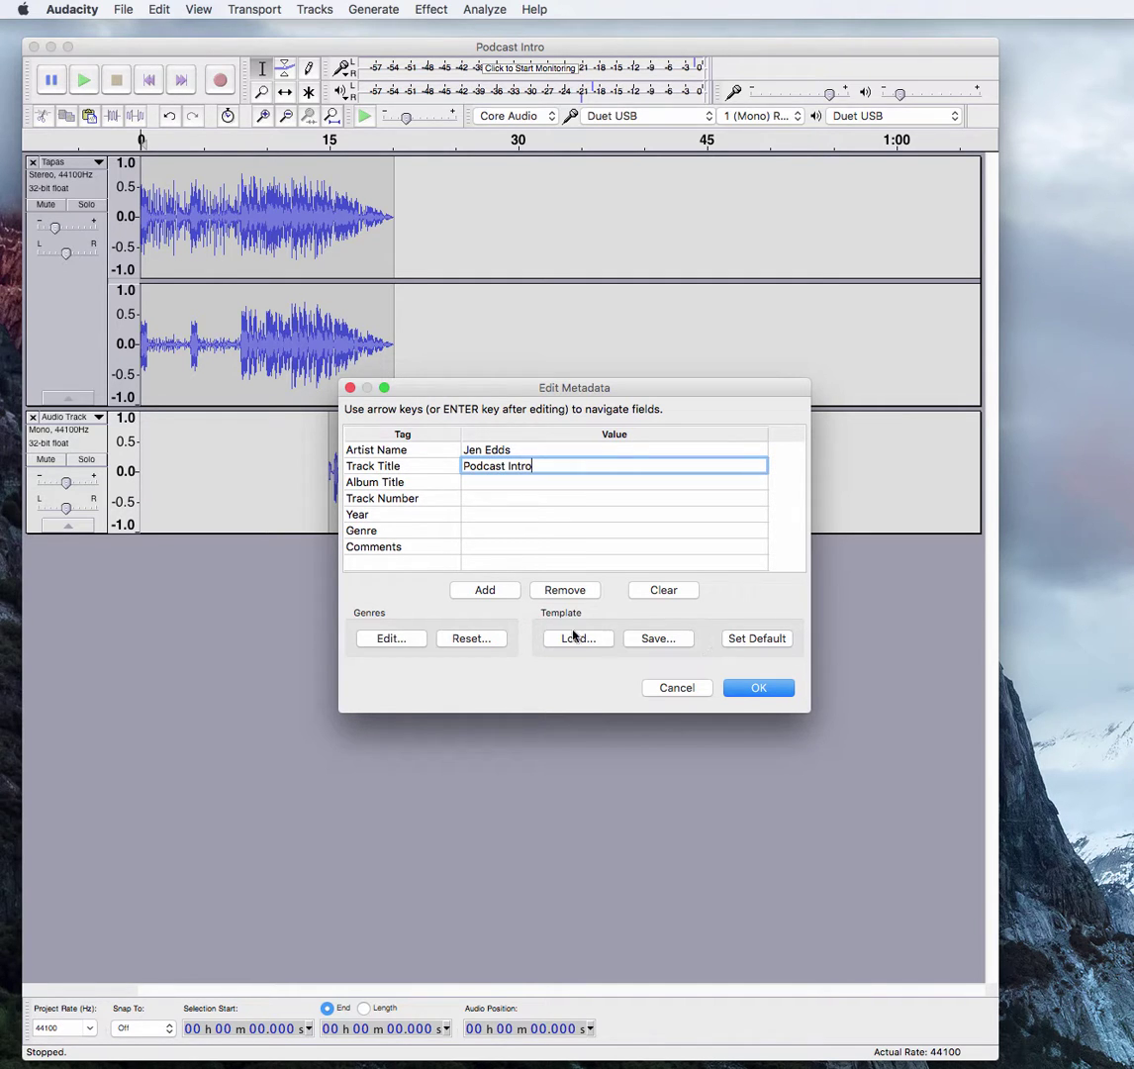
left_click(756, 699)
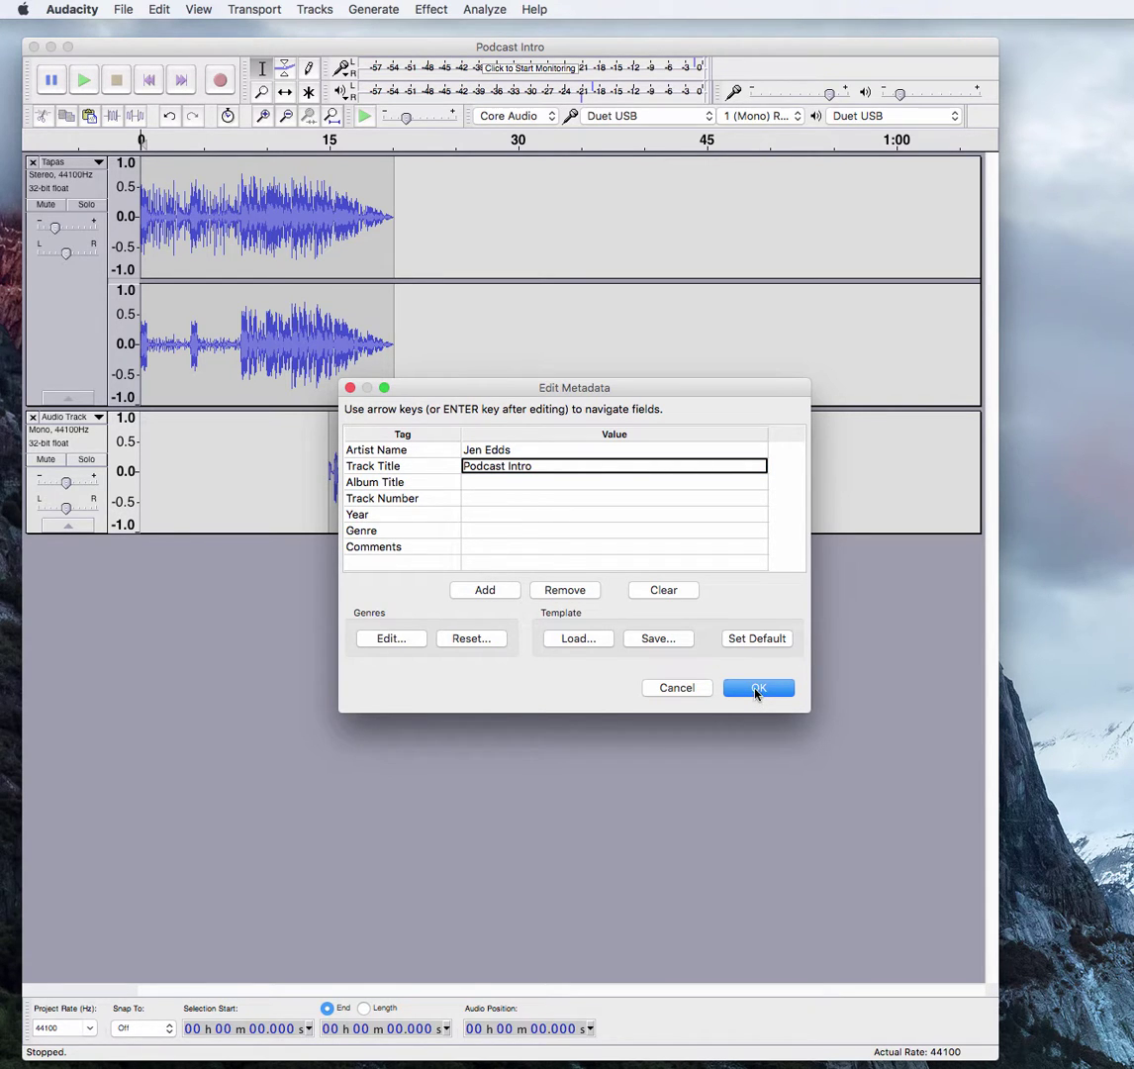